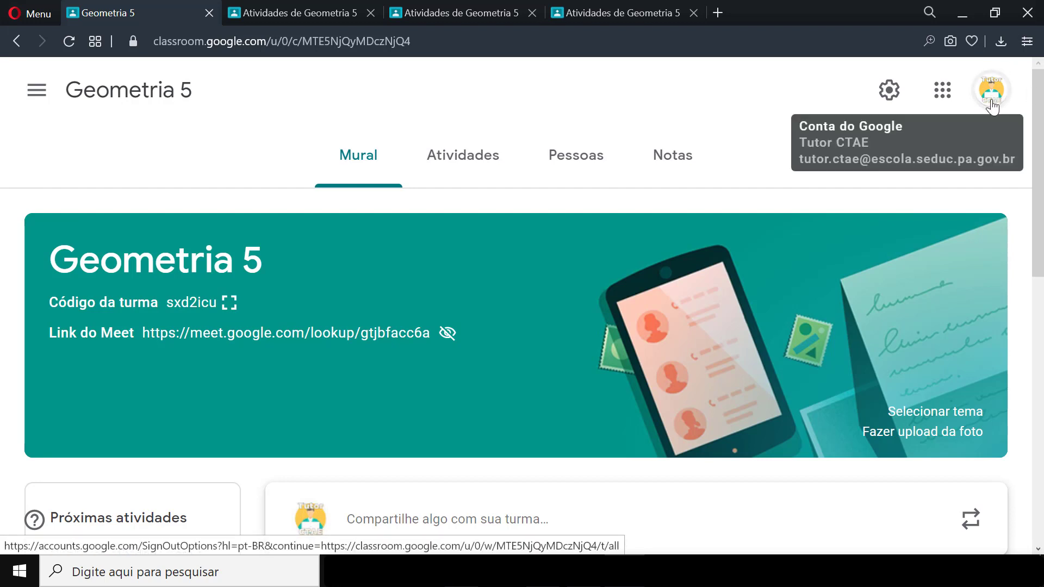
Check which account is signed in on each of the open Geometria 5 student pages
{"action": "left_click", "coordinate": [325, 11]}
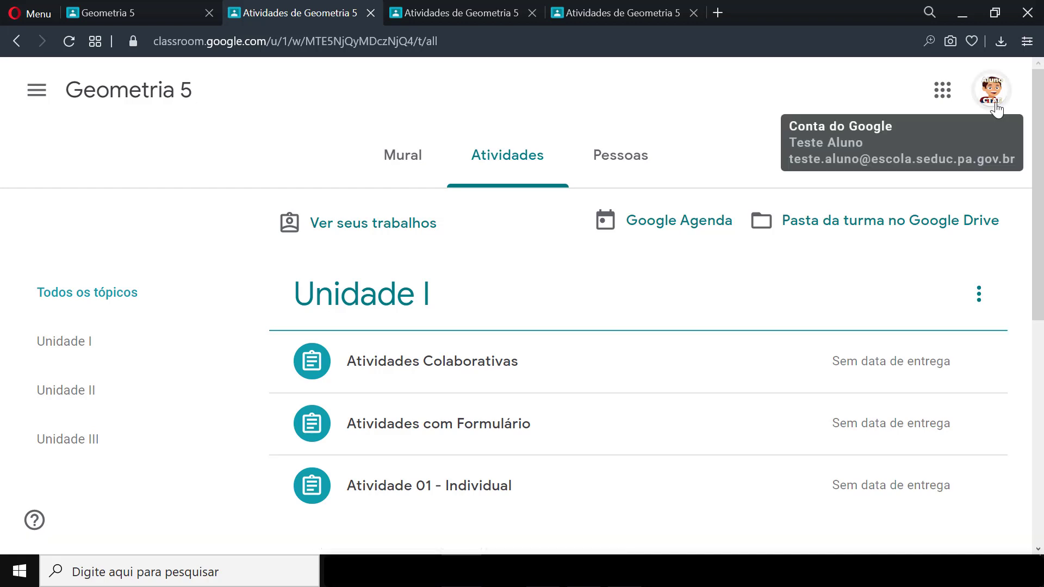
{"action": "left_click", "coordinate": [449, 18]}
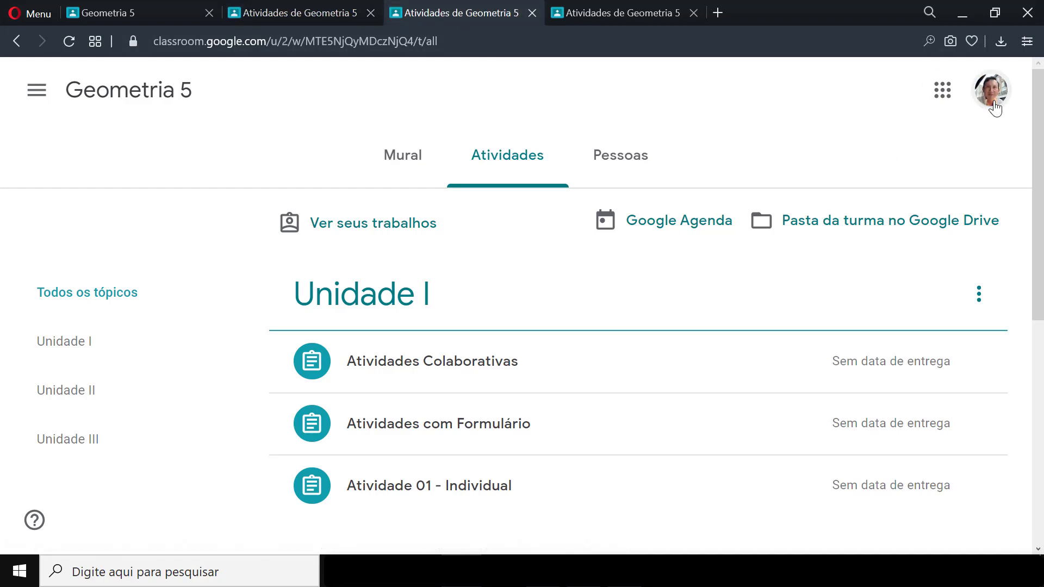
{"action": "left_click", "coordinate": [603, 19]}
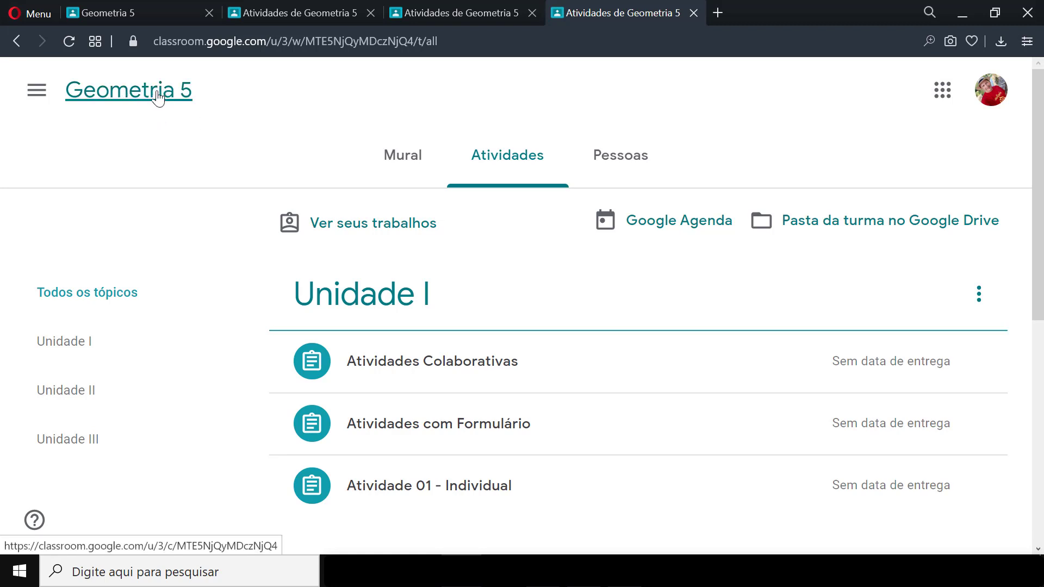
Open the "Atividades Colaborativas" assignment under Unidade I for editing from the teacher's Geometria 5 class
{"action": "left_click", "coordinate": [123, 11]}
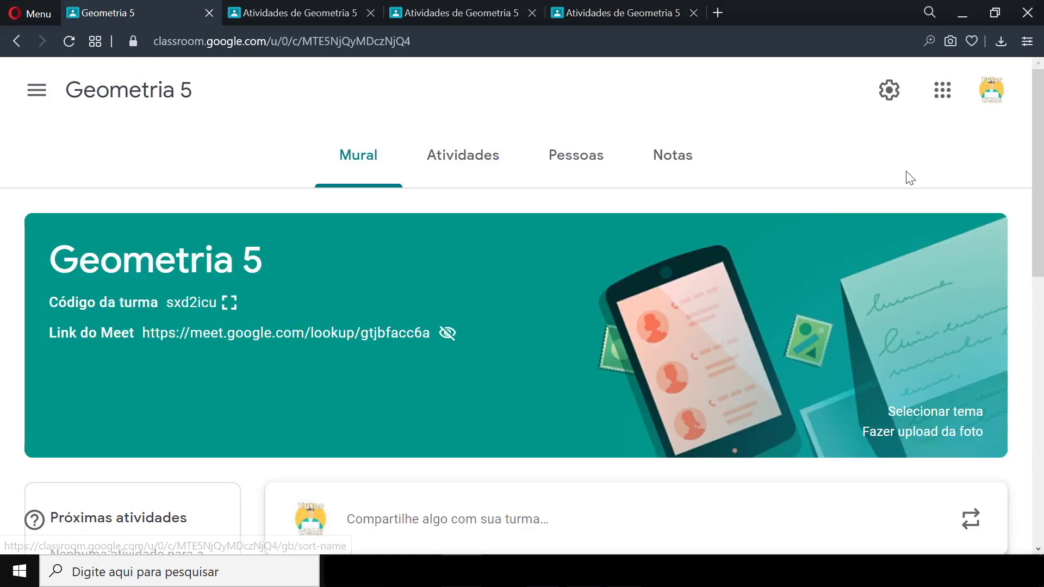
{"action": "left_click", "coordinate": [490, 158]}
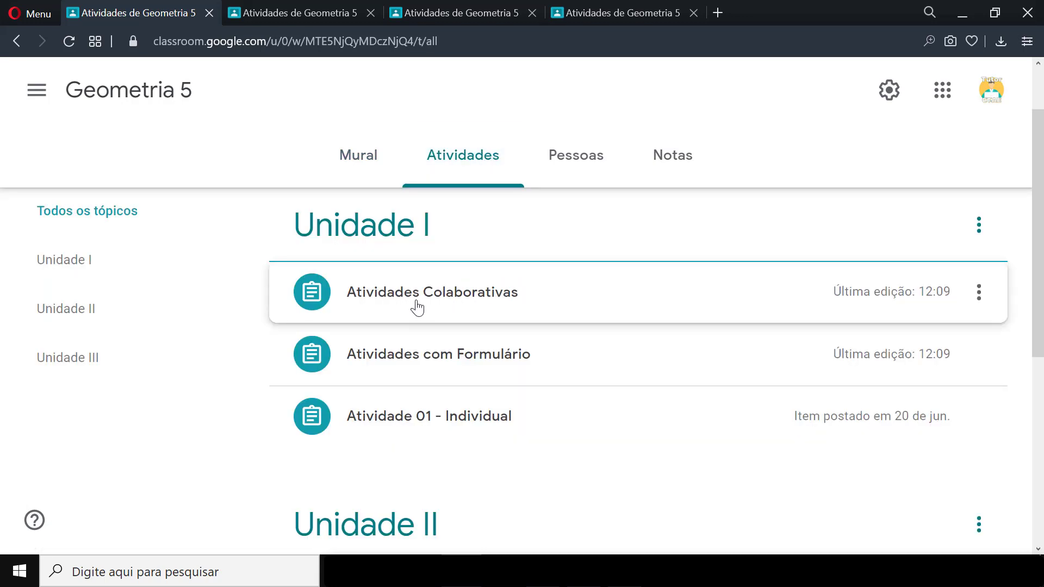
{"action": "left_click", "coordinate": [969, 299]}
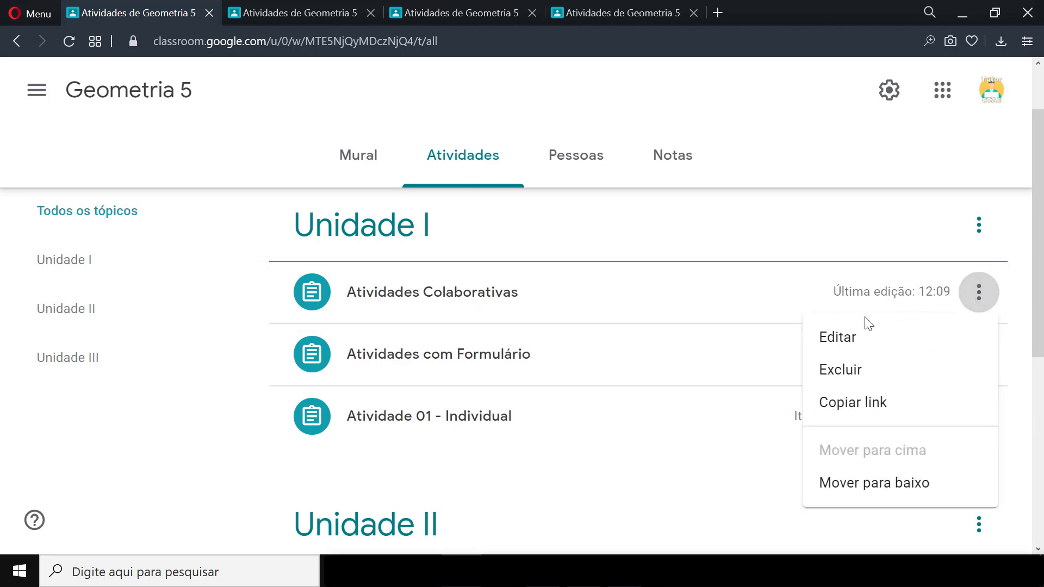
{"action": "left_click", "coordinate": [837, 336]}
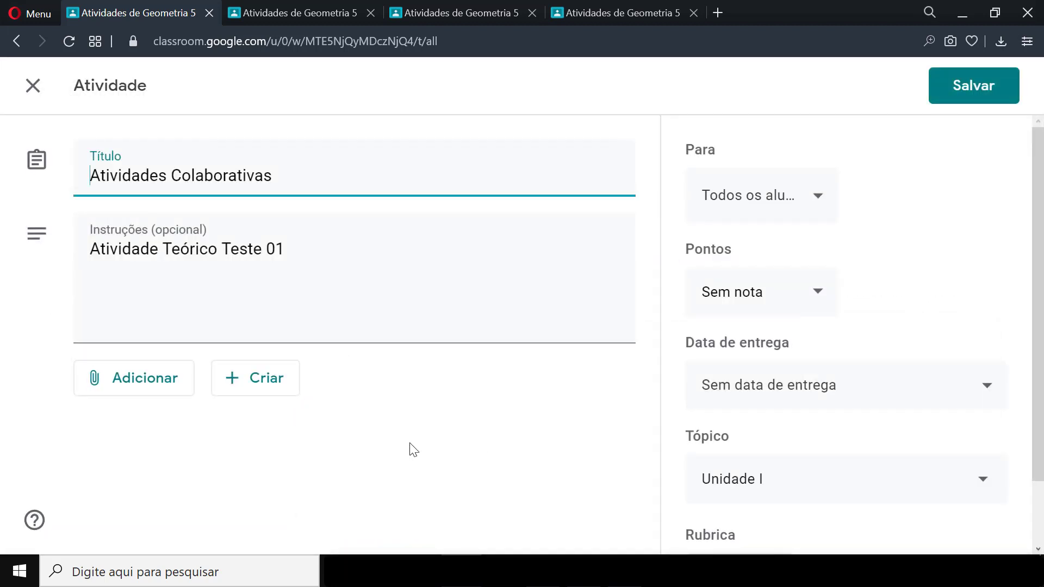
Create a Google Docs document as an attachment to the assignment, name it "Documento 01" and close it
{"action": "left_click", "coordinate": [257, 391]}
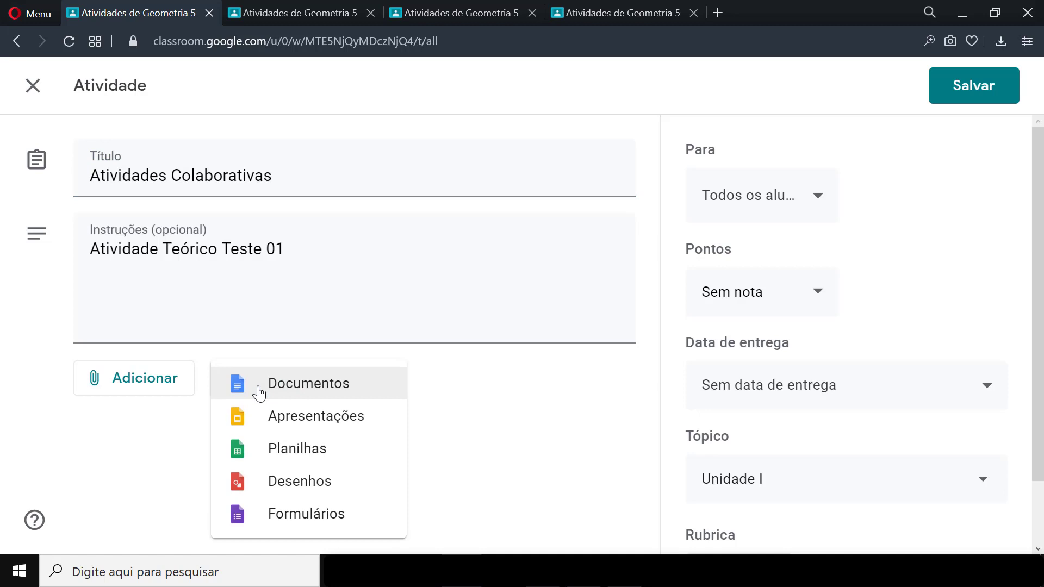
{"action": "left_click", "coordinate": [258, 392]}
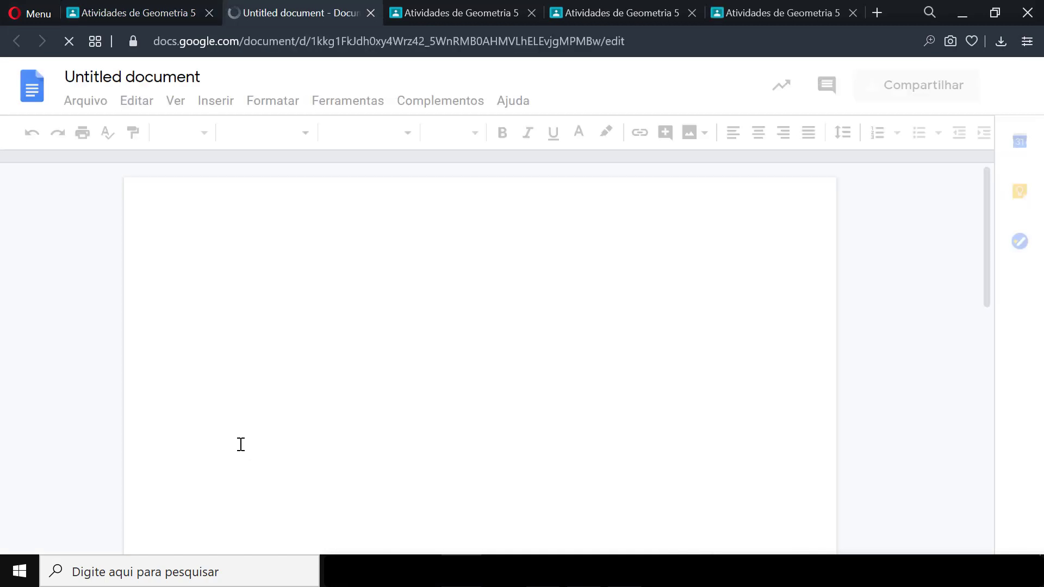
{"action": "left_click", "coordinate": [197, 76]}
{"action": "left_click_drag", "start_coordinate": [196, 76], "coordinate": [69, 77]}
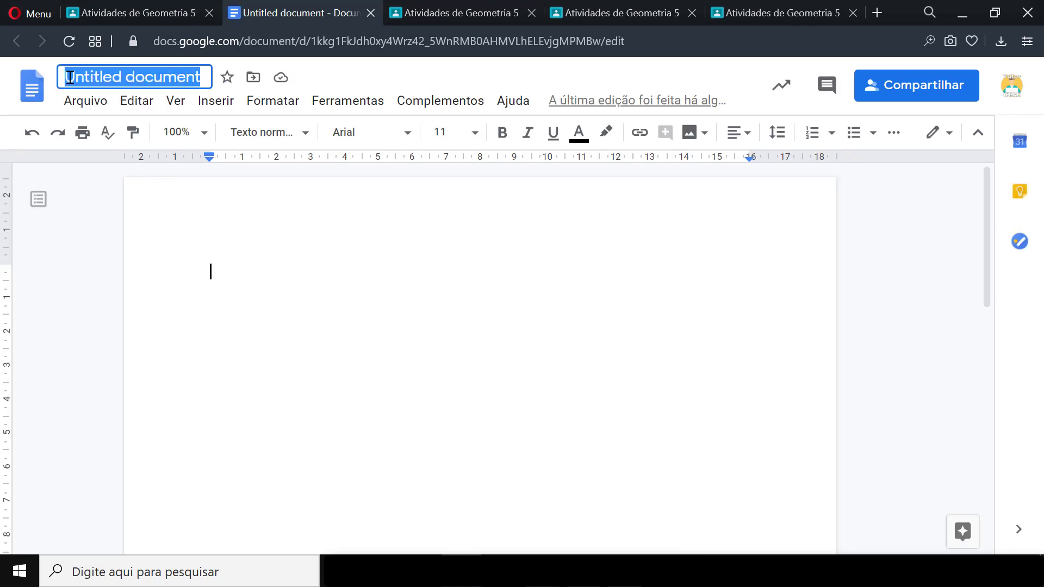
{"action": "type", "text": "Docume"}
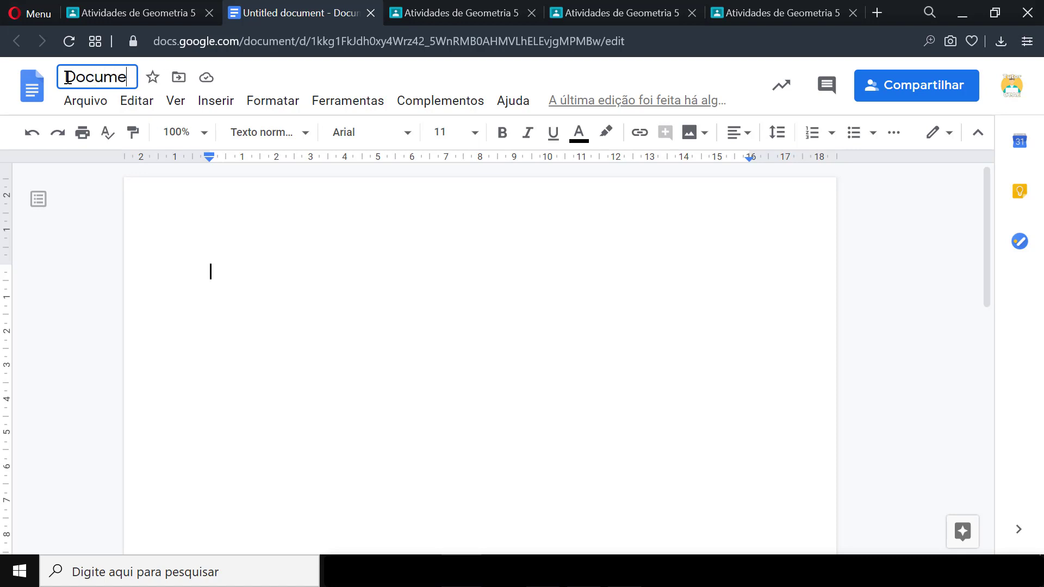
{"action": "type", "text": "nto 01"}
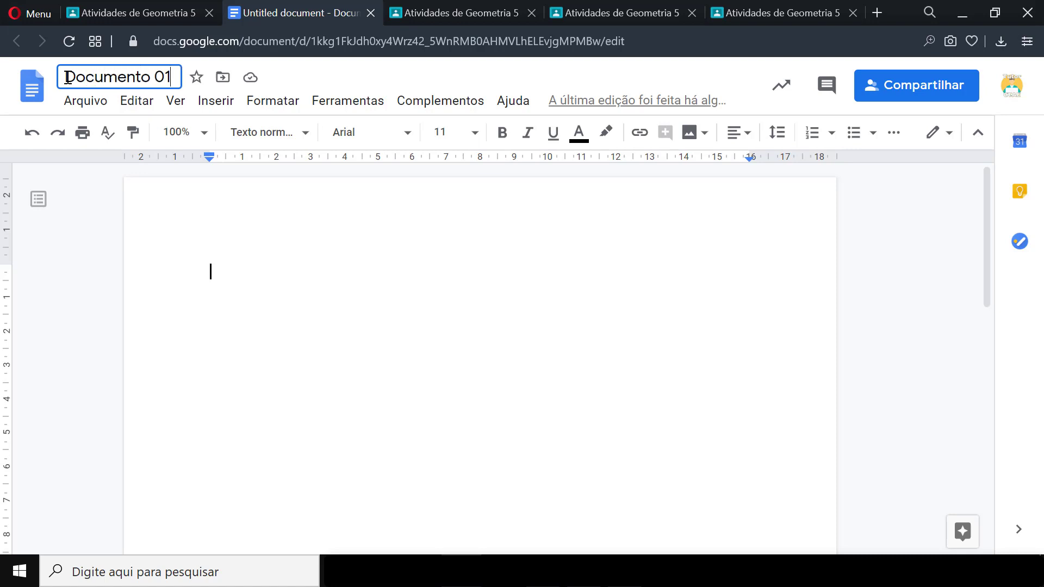
{"action": "key", "text": "Return"}
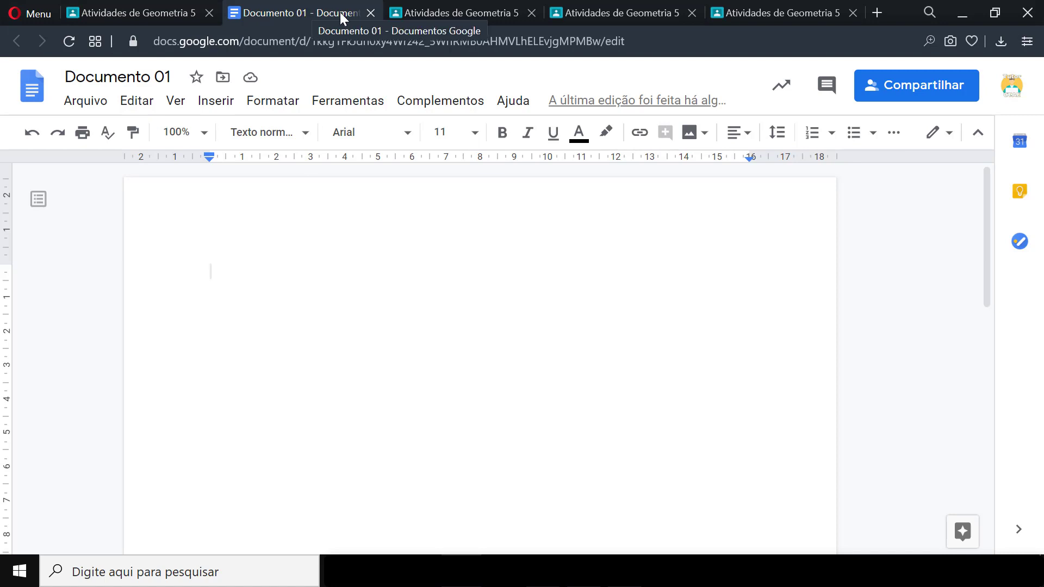
{"action": "left_click", "coordinate": [371, 13]}
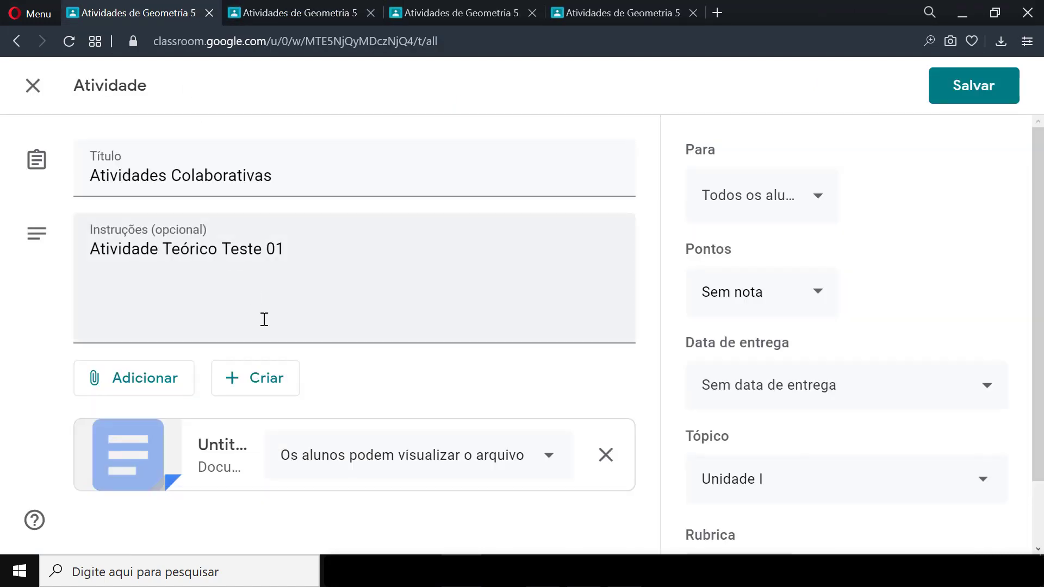
Create a Google Slides presentation as an assignment attachment, name it "Apresentação 01" and close it
{"action": "left_click", "coordinate": [238, 383]}
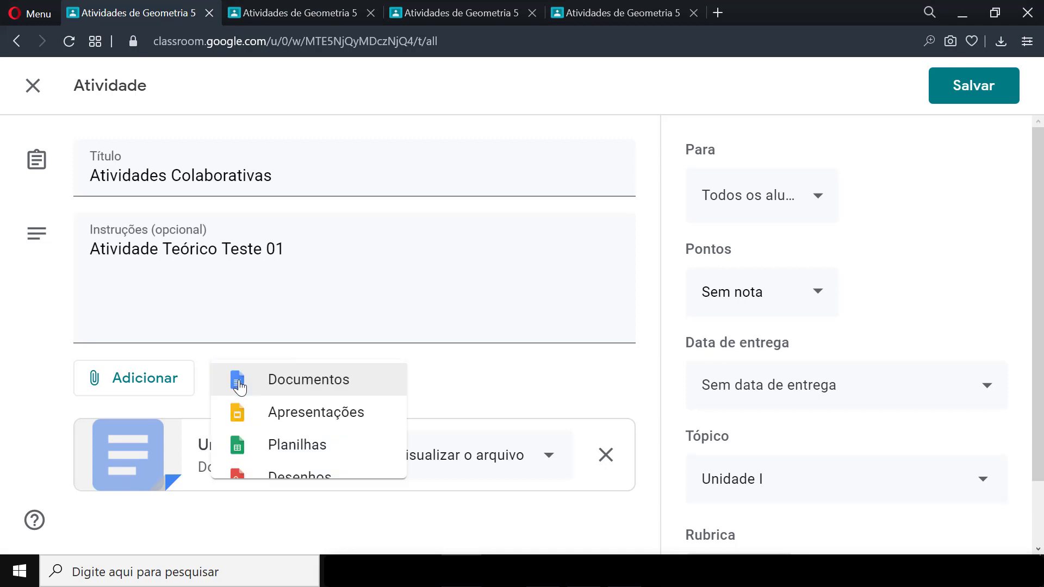
{"action": "left_click", "coordinate": [305, 419]}
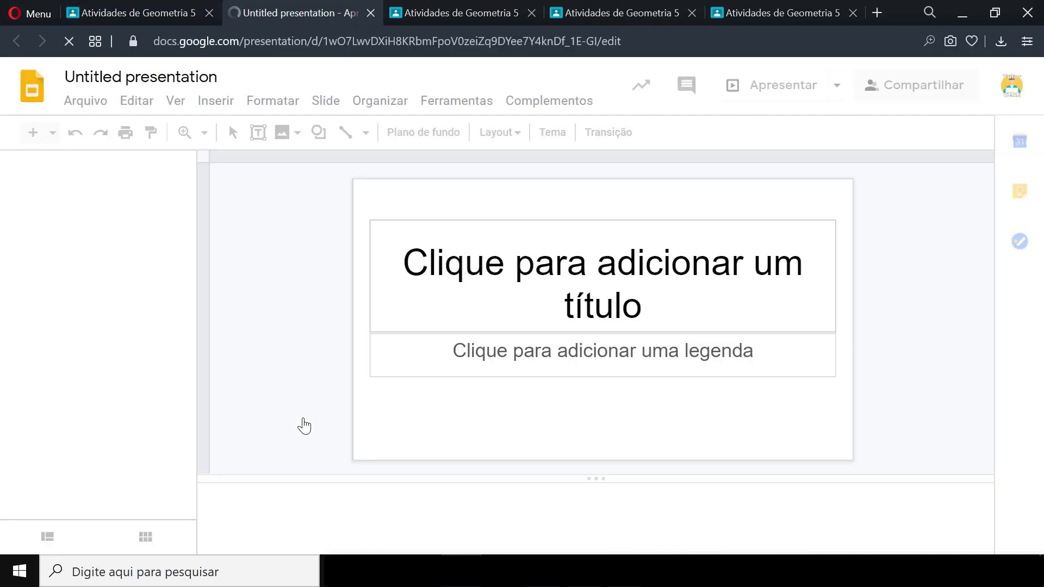
{"action": "left_click_drag", "start_coordinate": [220, 77], "coordinate": [57, 78]}
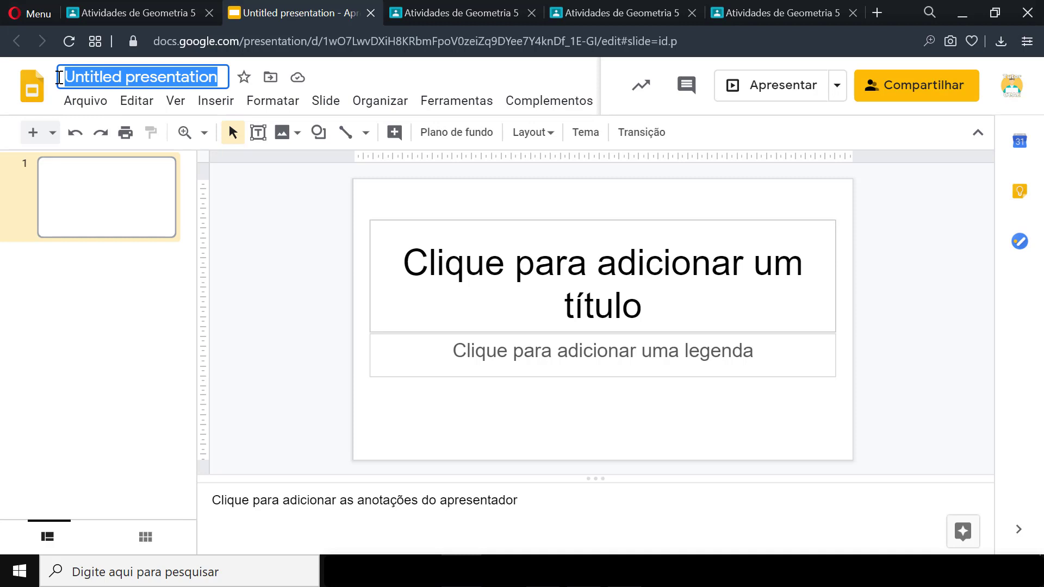
{"action": "type", "text": "Ap"}
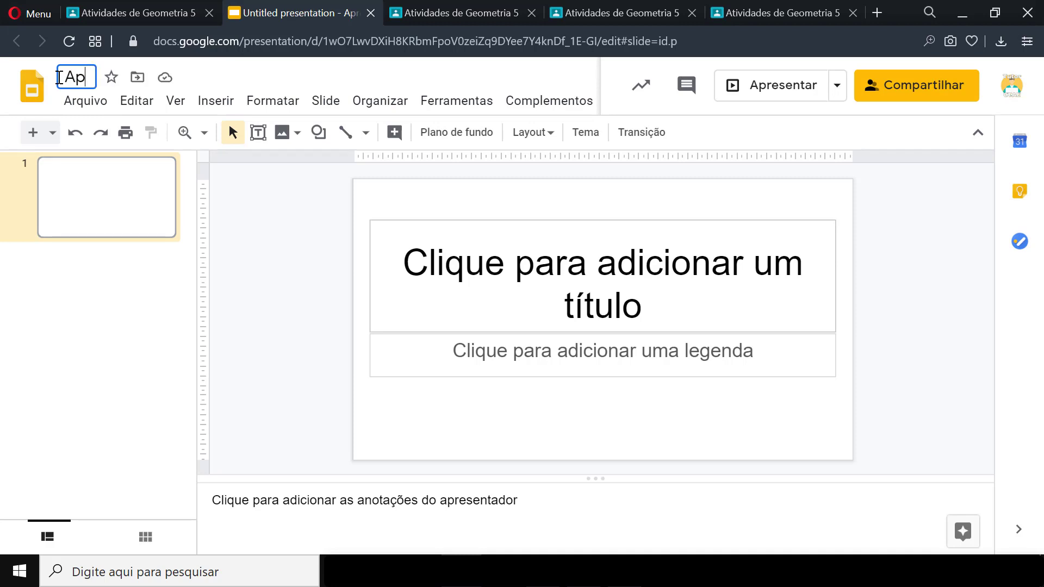
{"action": "type", "text": "resenta"}
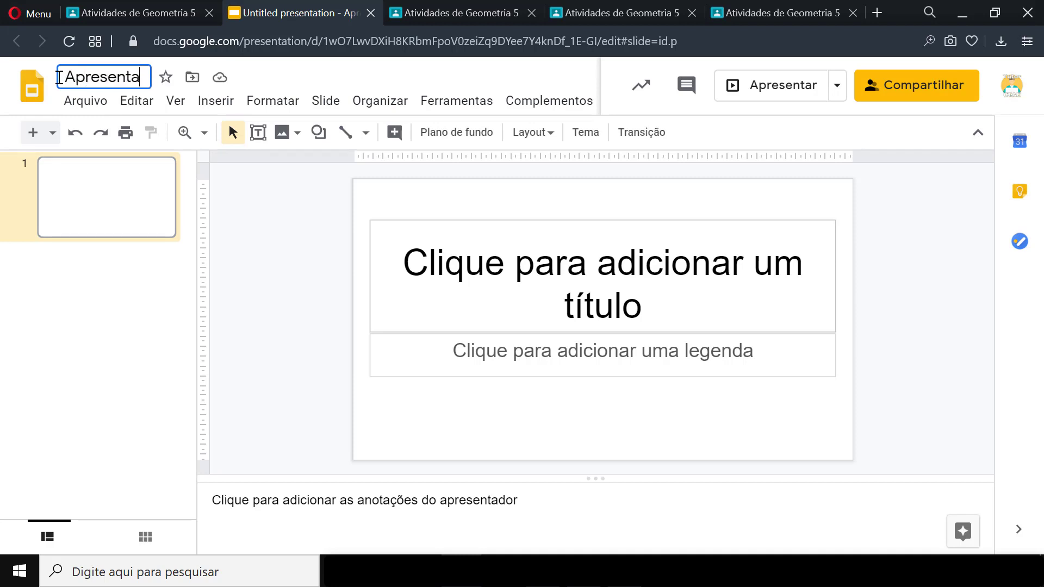
{"action": "type", "text": "ção 0"}
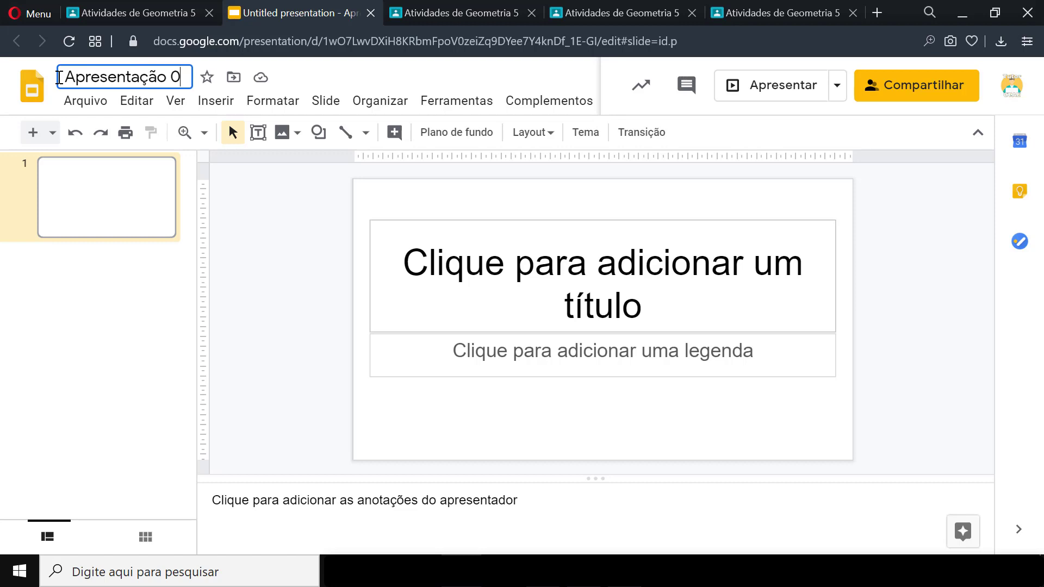
{"action": "type", "text": "1"}
{"action": "key", "text": "Return"}
{"action": "left_click", "coordinate": [370, 13]}
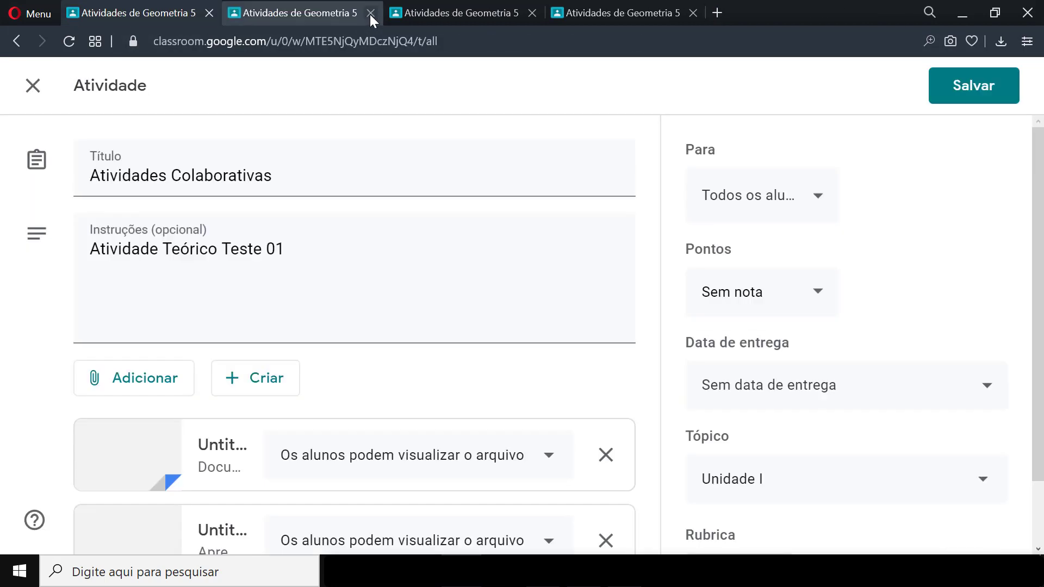
Create a Google Sheets spreadsheet as an assignment attachment, name it "Planilha 01" and close it
{"action": "left_click", "coordinate": [278, 382]}
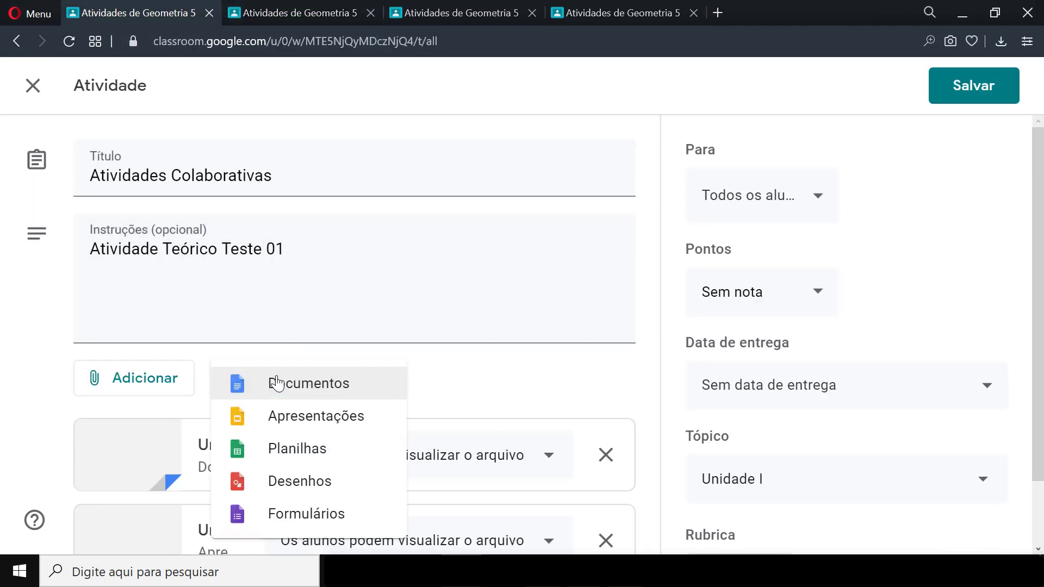
{"action": "left_click", "coordinate": [291, 451]}
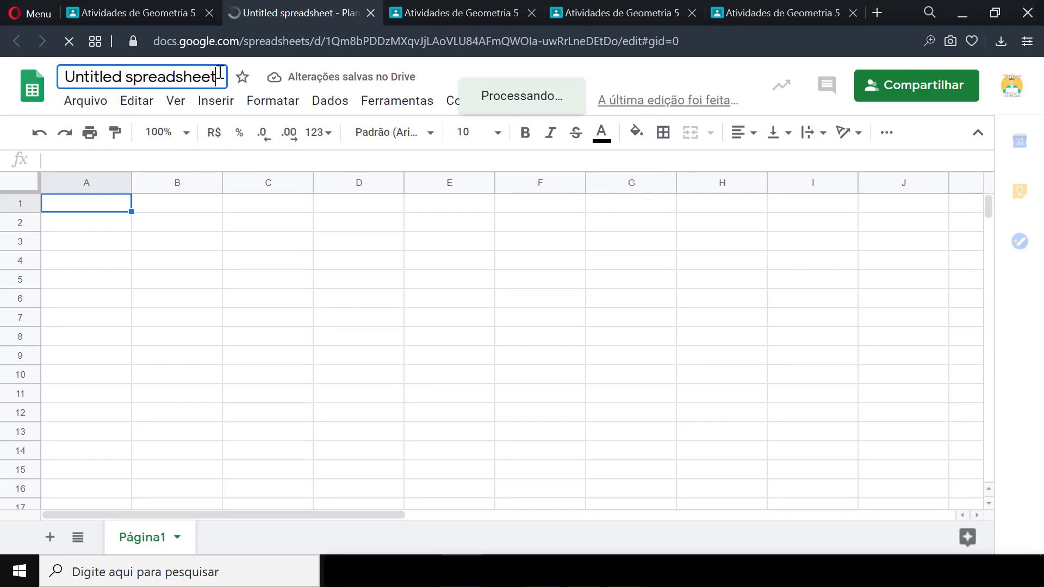
{"action": "left_click_drag", "start_coordinate": [216, 77], "coordinate": [64, 76]}
{"action": "type", "text": "Planilha 01"}
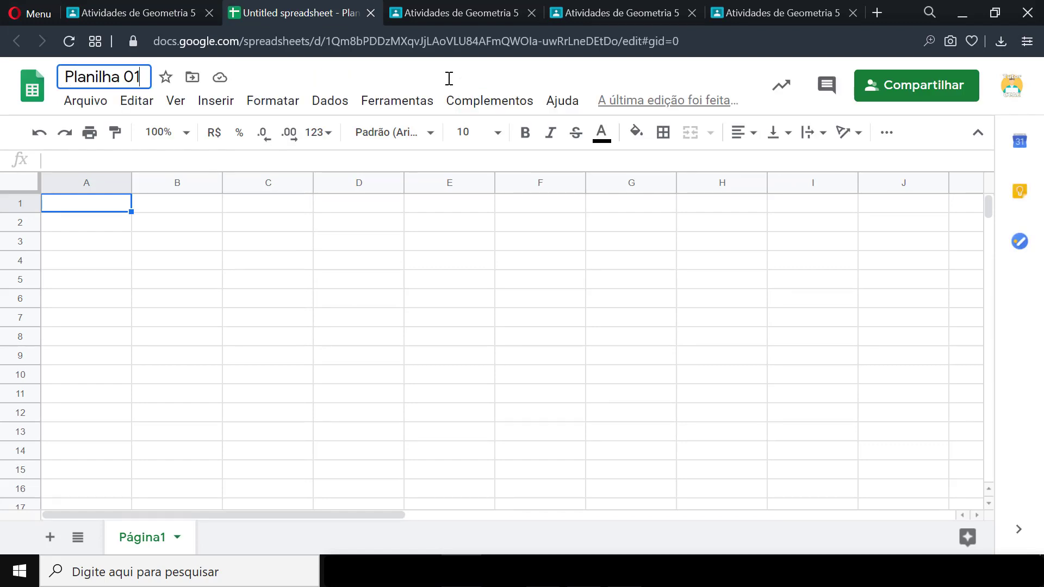
{"action": "key", "text": "Return"}
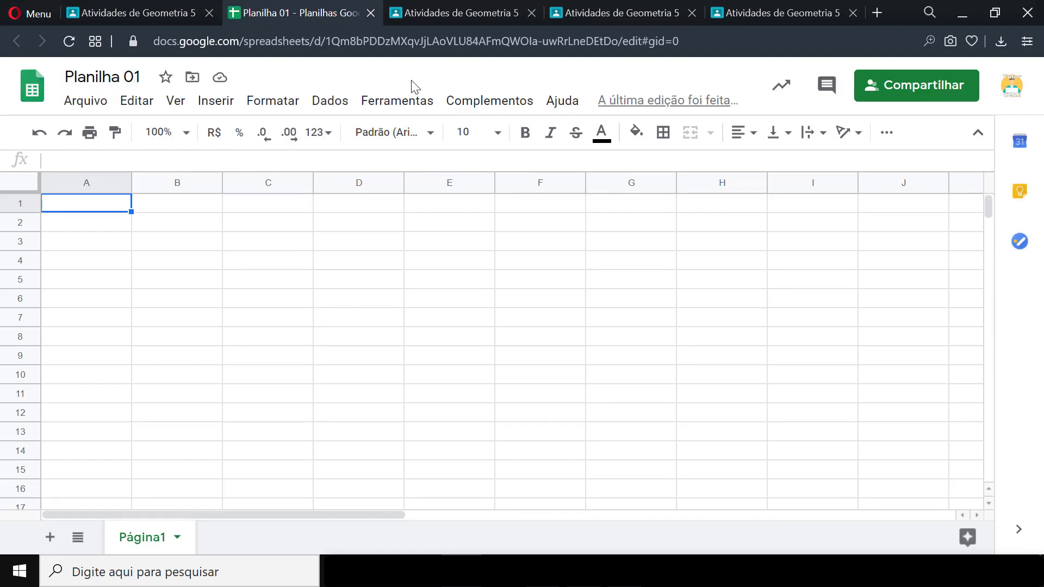
{"action": "left_click", "coordinate": [370, 12]}
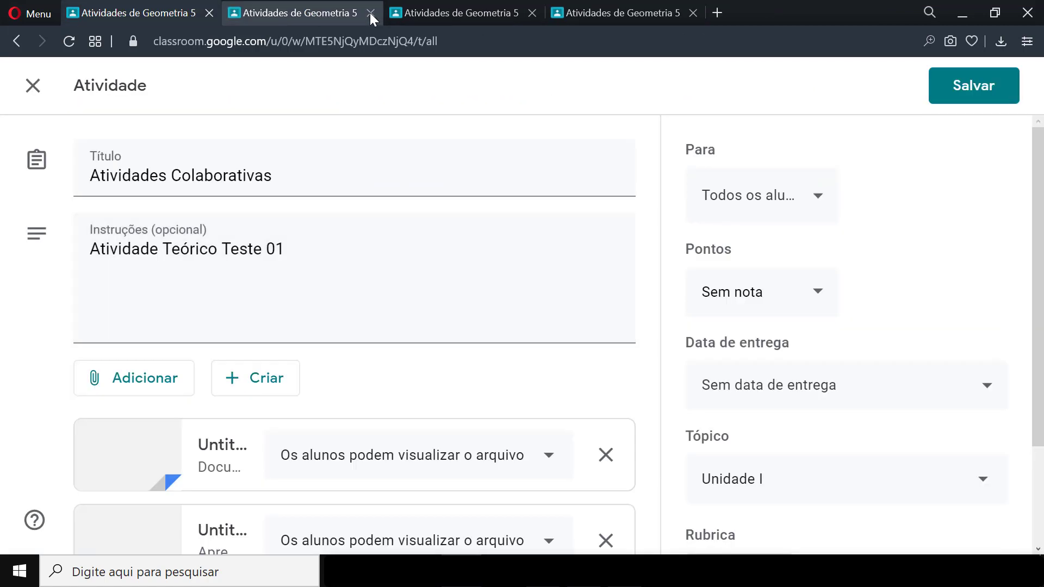
Create a Google Drawings file as an assignment attachment, name it "Desenho 01" and close it
{"action": "left_click", "coordinate": [253, 378]}
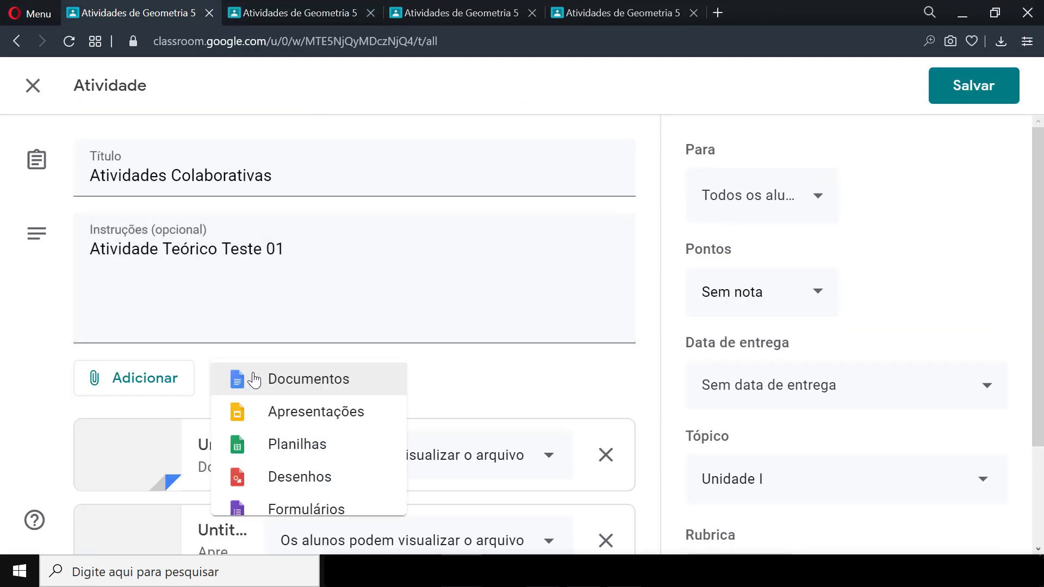
{"action": "left_click", "coordinate": [271, 479]}
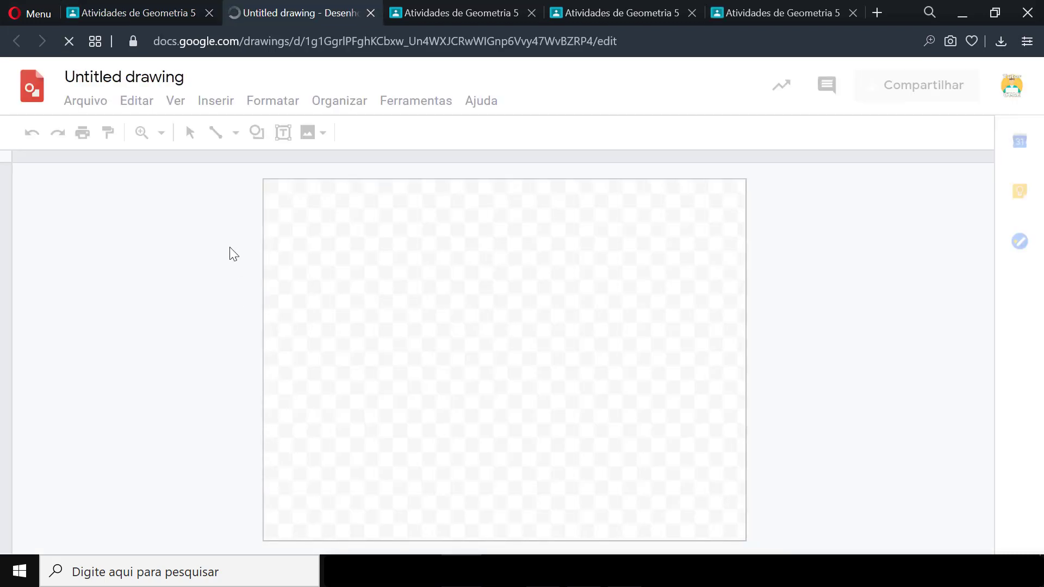
{"action": "left_click_drag", "start_coordinate": [188, 76], "coordinate": [60, 79]}
{"action": "type", "text": "D"}
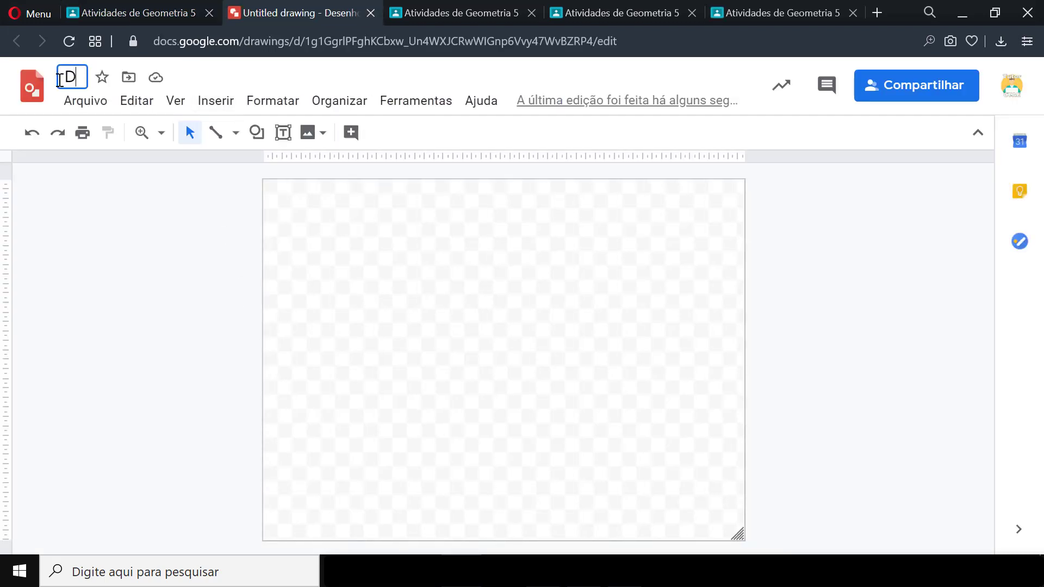
{"action": "type", "text": "esenho 01"}
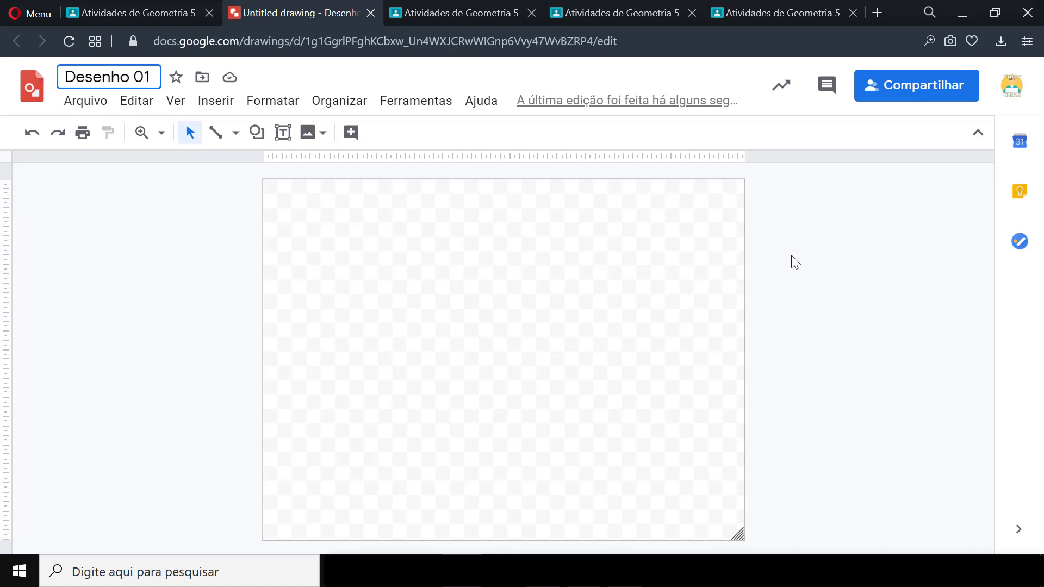
{"action": "key", "text": "Return"}
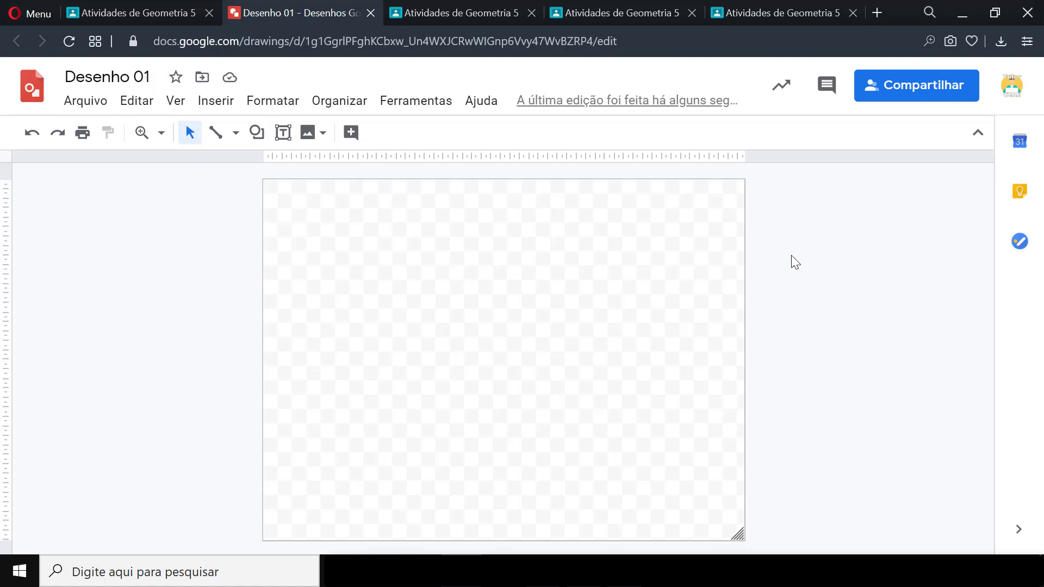
{"action": "left_click", "coordinate": [371, 12]}
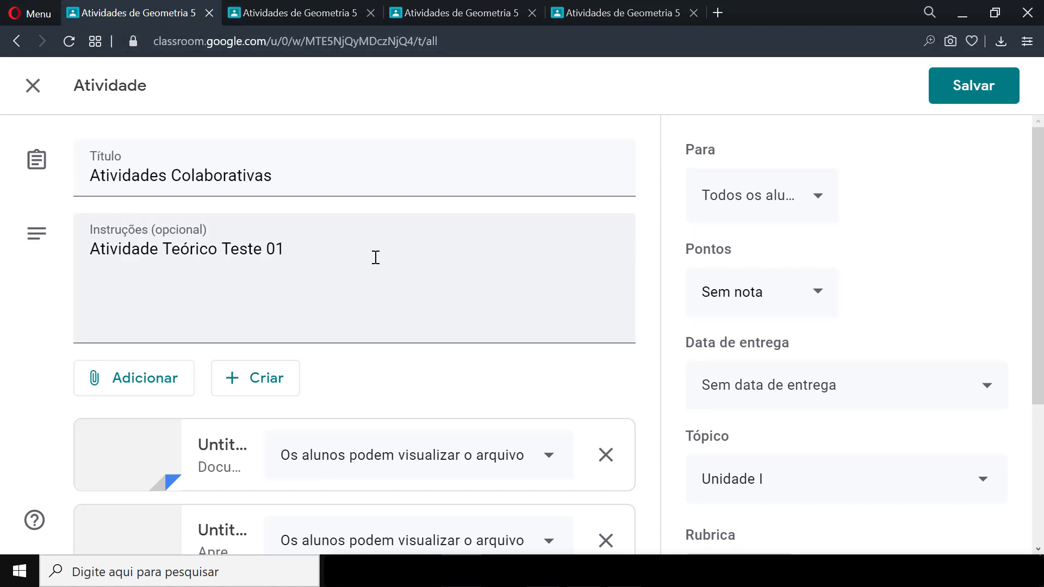
{"action": "scroll", "coordinate": [40, 329], "scroll_direction": "down", "scroll_amount": 4}
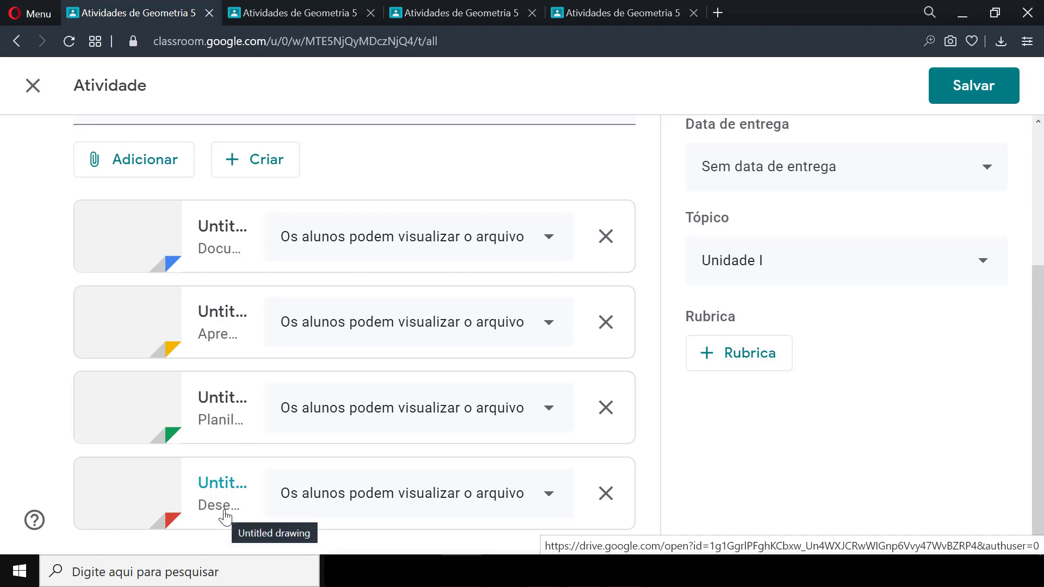
{"action": "left_click", "coordinate": [239, 158]}
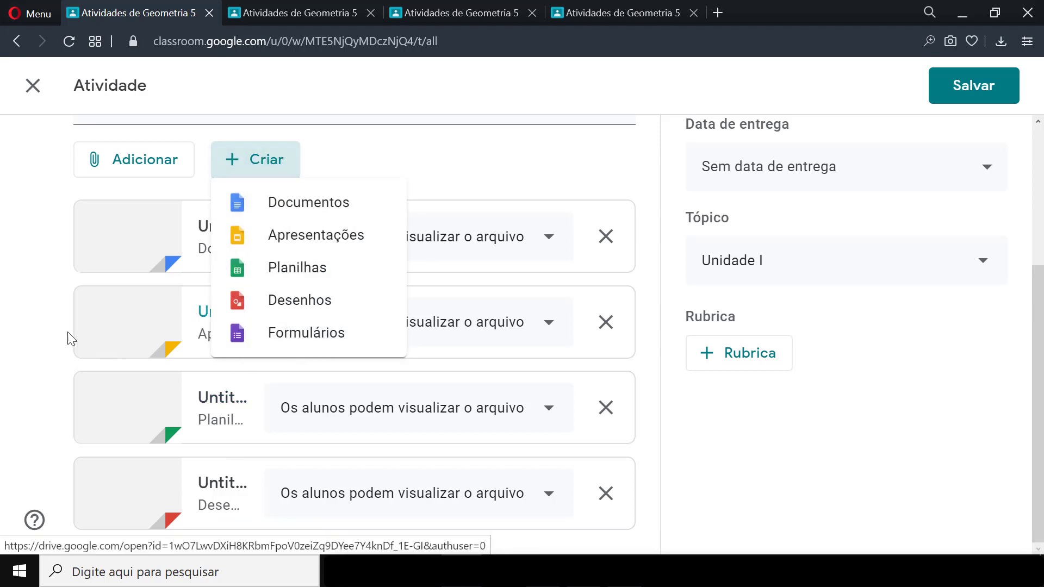
{"action": "left_click", "coordinate": [50, 330]}
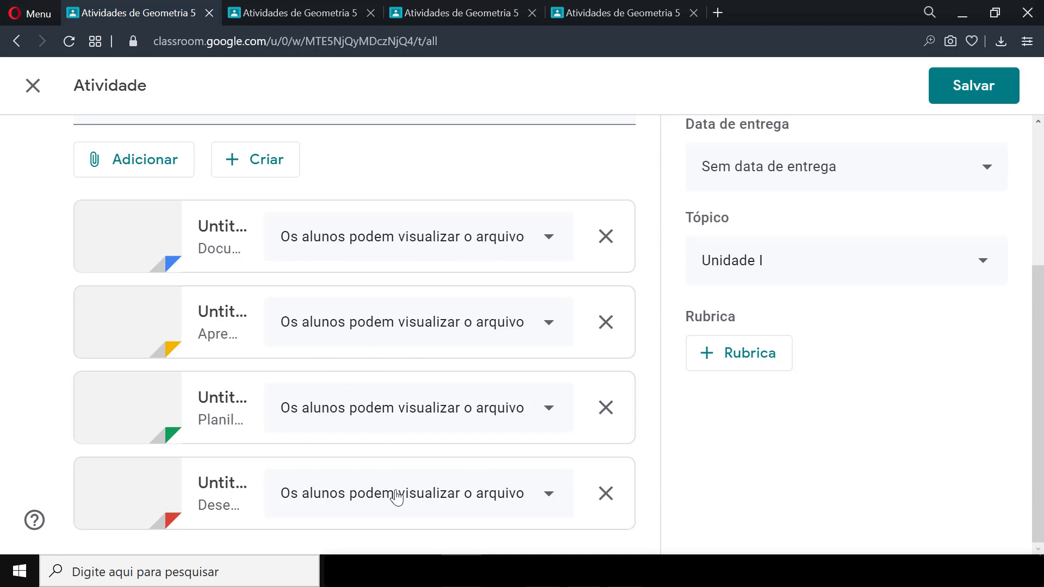
Set the document, presentation, spreadsheet and drawing attachments to "Os alunos podem editar o arquivo"
{"action": "left_click", "coordinate": [547, 253]}
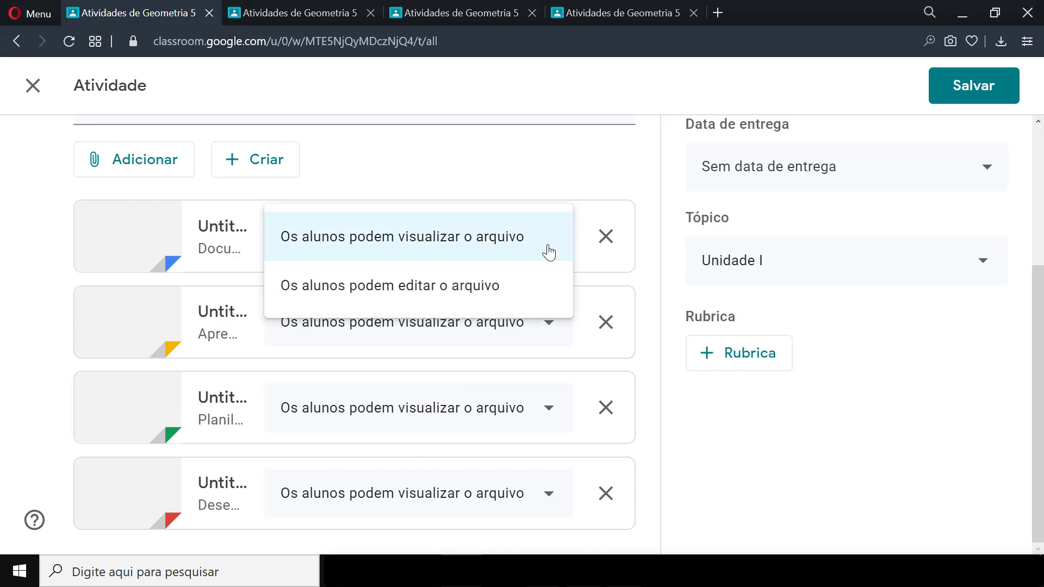
{"action": "left_click", "coordinate": [381, 309]}
{"action": "left_click", "coordinate": [540, 326]}
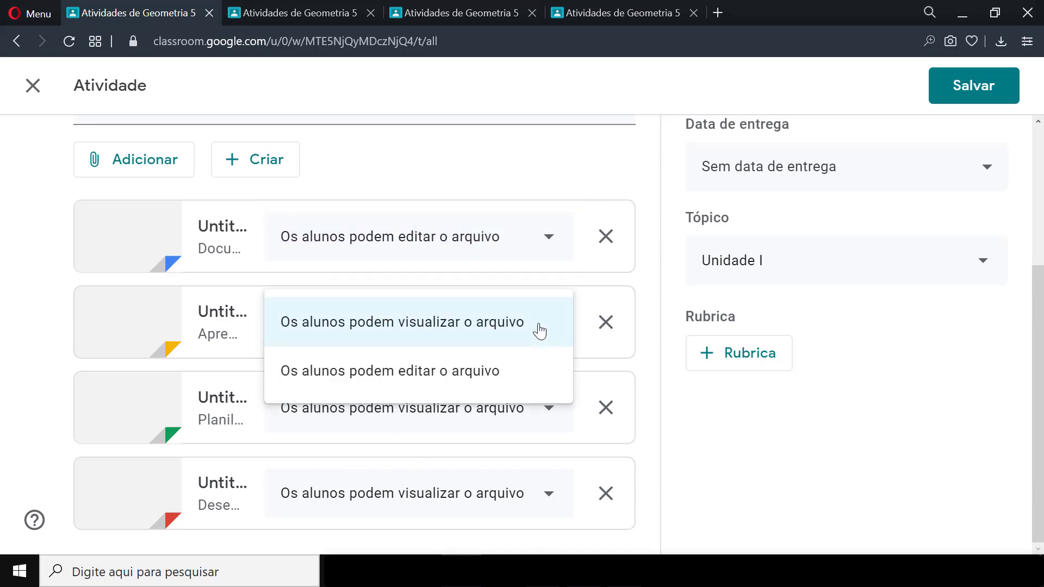
{"action": "left_click", "coordinate": [489, 369]}
{"action": "left_click", "coordinate": [546, 423]}
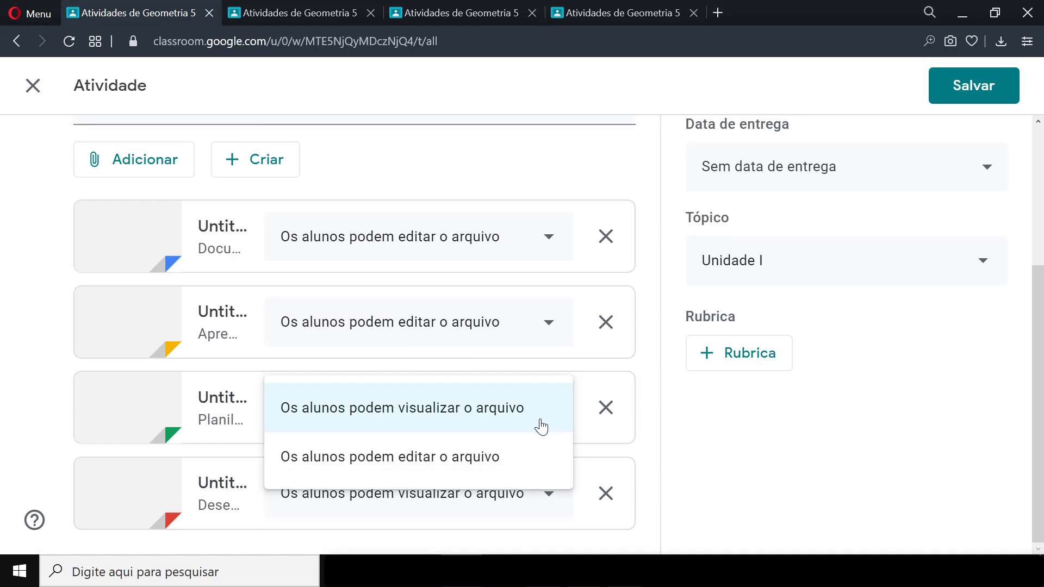
{"action": "left_click", "coordinate": [460, 459]}
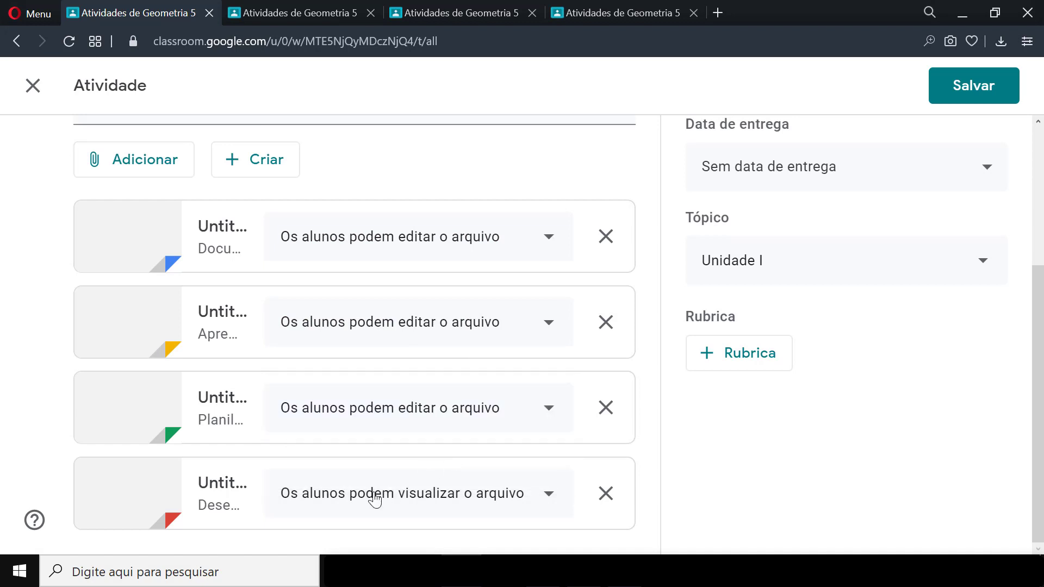
{"action": "left_click", "coordinate": [548, 495]}
{"action": "left_click", "coordinate": [435, 496]}
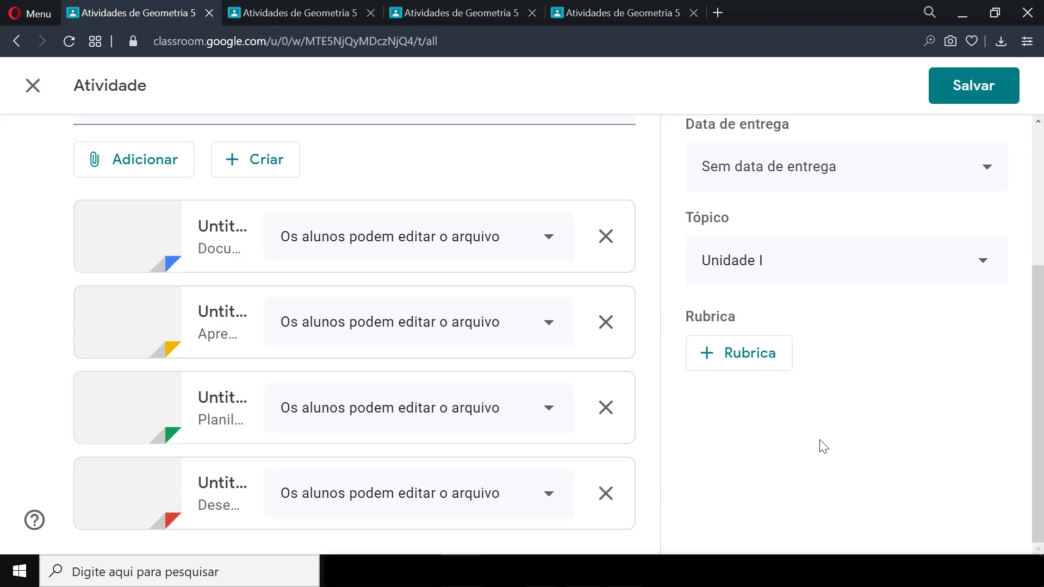
Try assigning the activity to only the first two listed students, and restore the selection to "Todos os alunos"
{"action": "scroll", "coordinate": [824, 446], "scroll_direction": "up", "scroll_amount": 4}
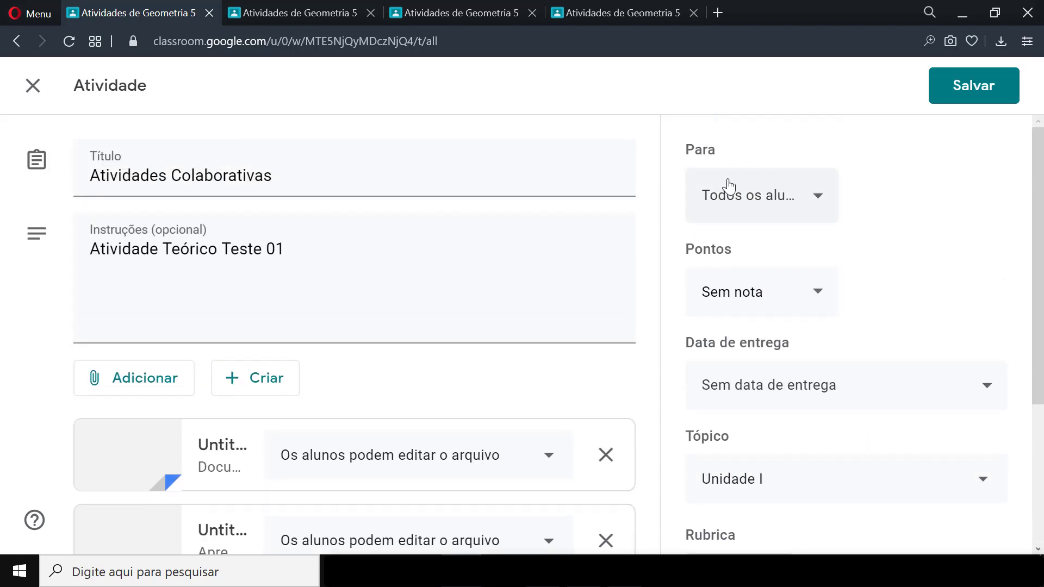
{"action": "left_click", "coordinate": [829, 206]}
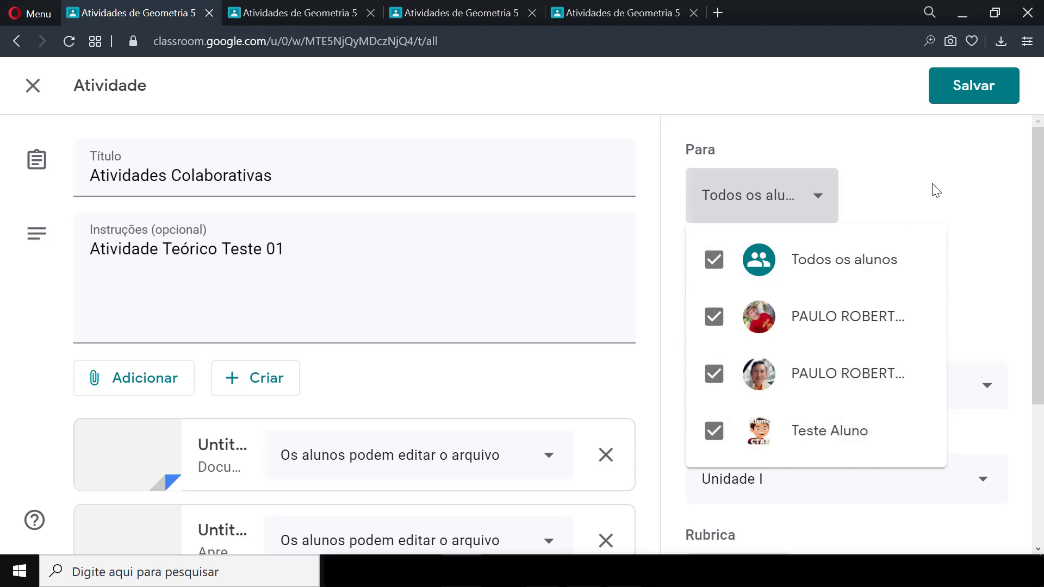
{"action": "left_click", "coordinate": [712, 259]}
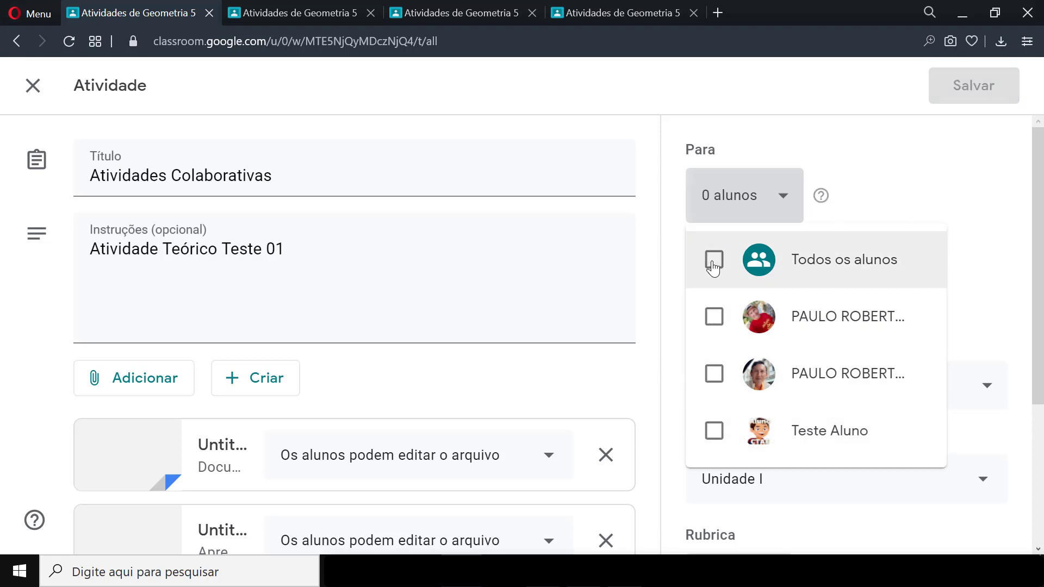
{"action": "left_click", "coordinate": [710, 318]}
{"action": "left_click", "coordinate": [711, 373]}
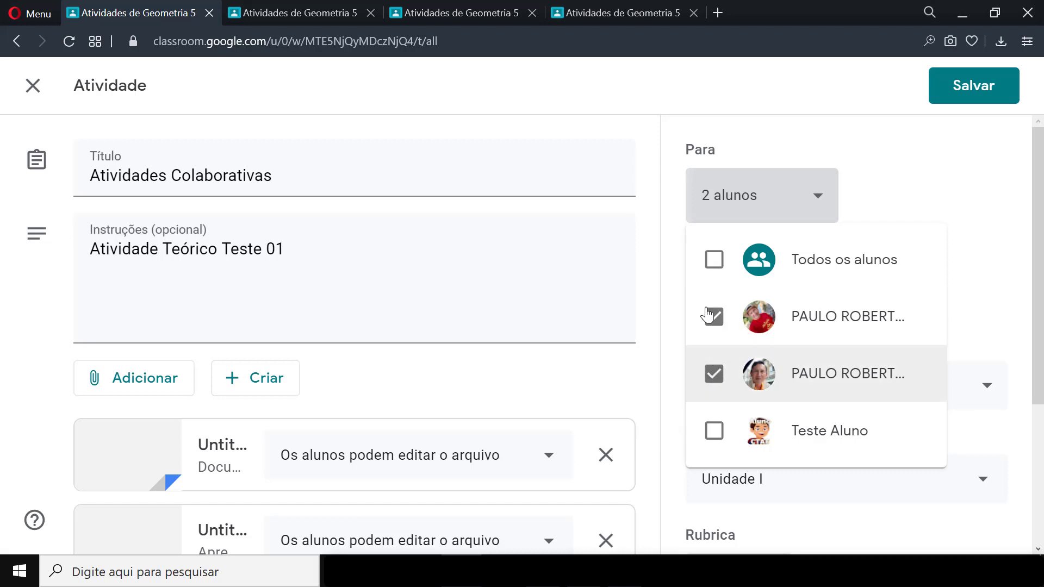
{"action": "left_click", "coordinate": [715, 266]}
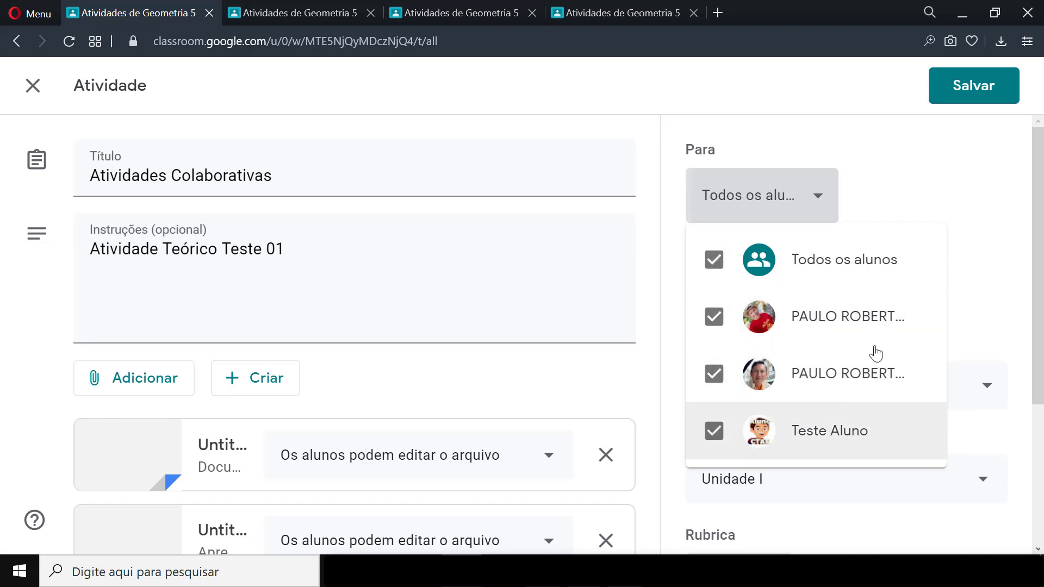
{"action": "left_click", "coordinate": [918, 182]}
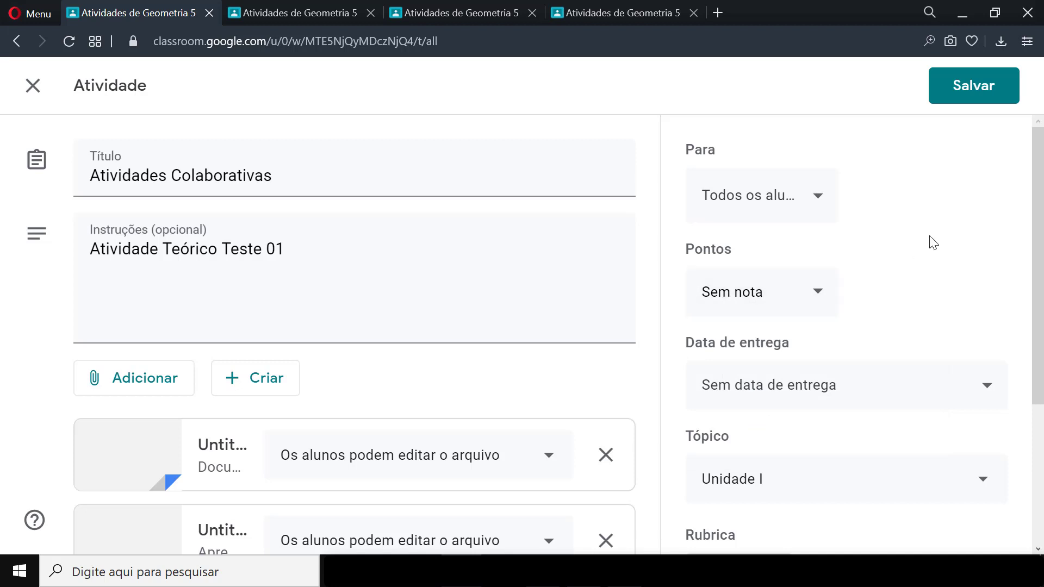
Check the assignment settings and save the edited "Atividades Colaborativas" assignment
{"action": "scroll", "coordinate": [931, 240], "scroll_direction": "down", "scroll_amount": 3}
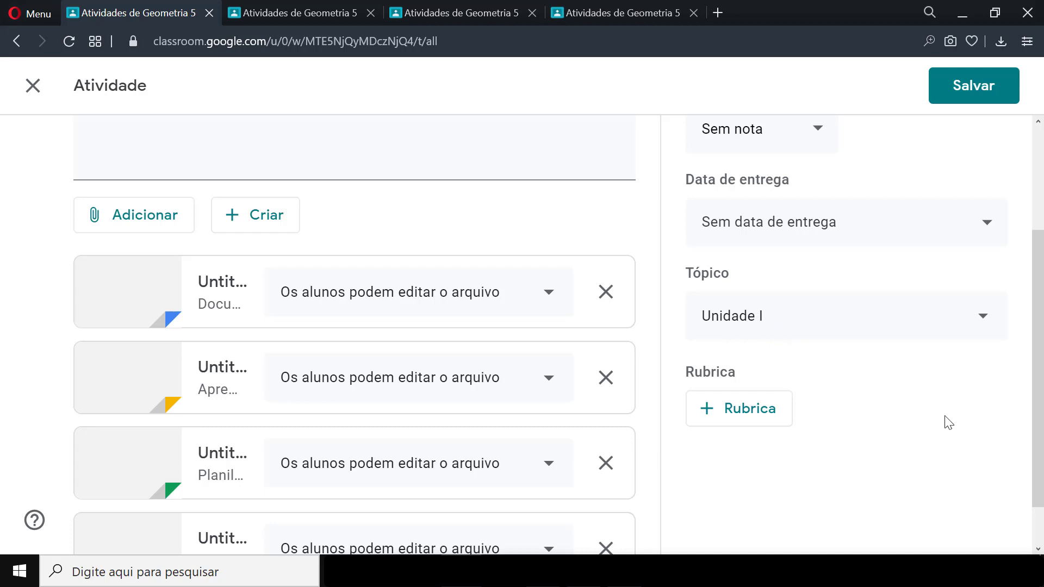
{"action": "scroll", "coordinate": [957, 197], "scroll_direction": "up", "scroll_amount": 3}
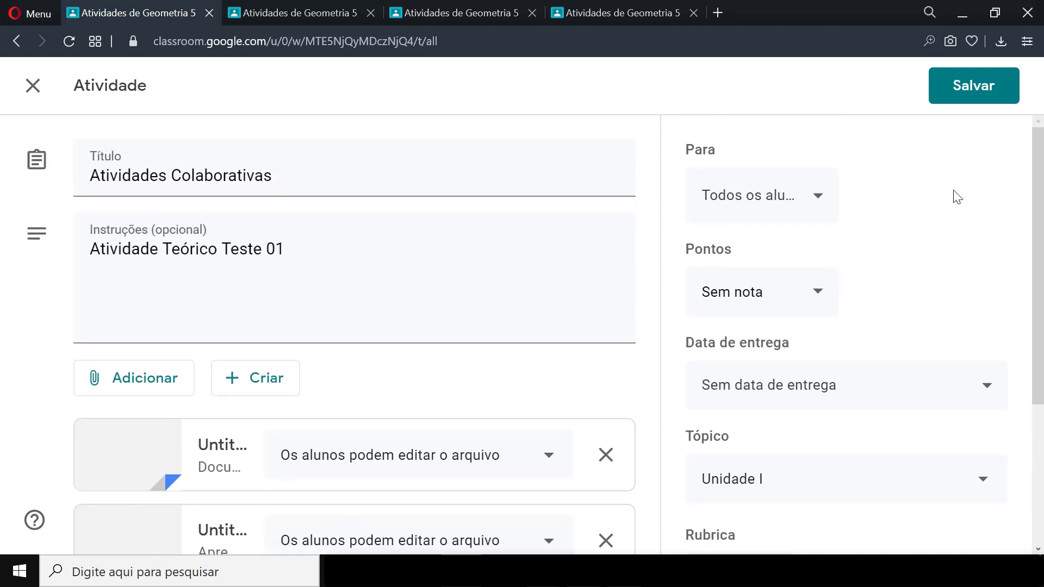
{"action": "left_click", "coordinate": [977, 87]}
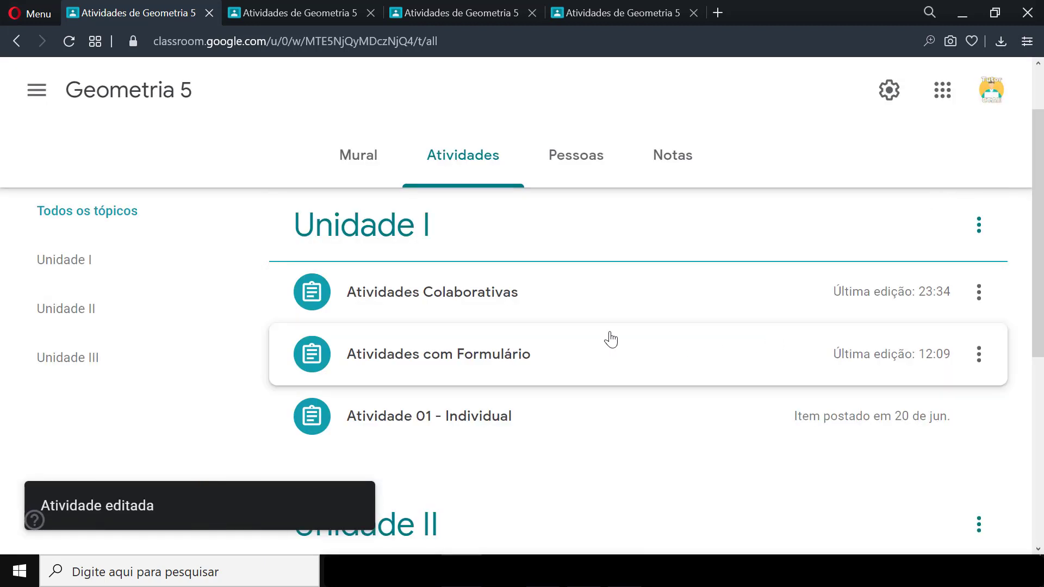
Review the attachments of "Atividades Colaborativas" under Unidade I and check the student accounts' class pages, and collapse the assignment
{"action": "left_click", "coordinate": [431, 304]}
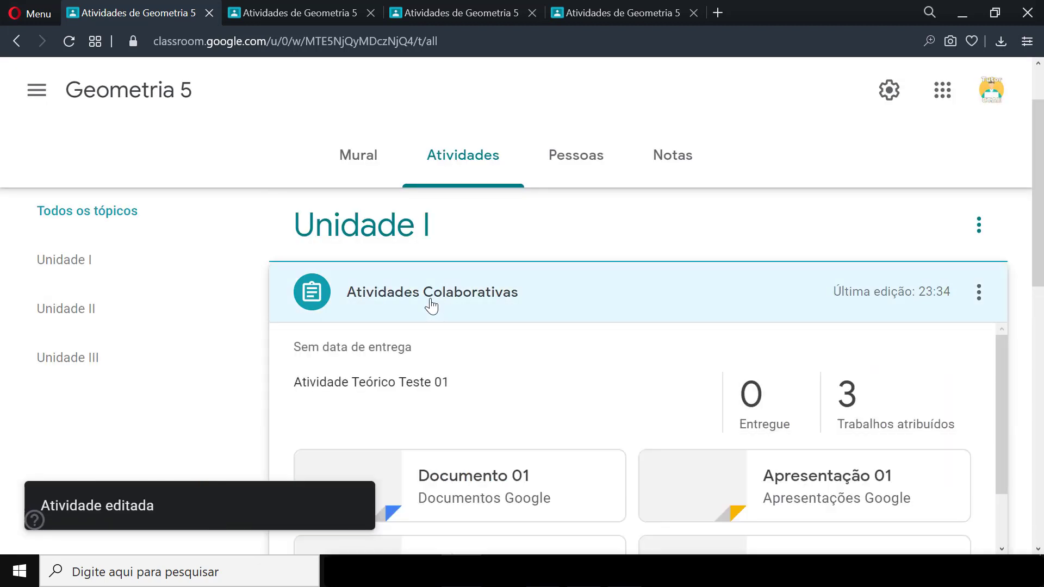
{"action": "scroll", "coordinate": [430, 304], "scroll_direction": "down", "scroll_amount": 1}
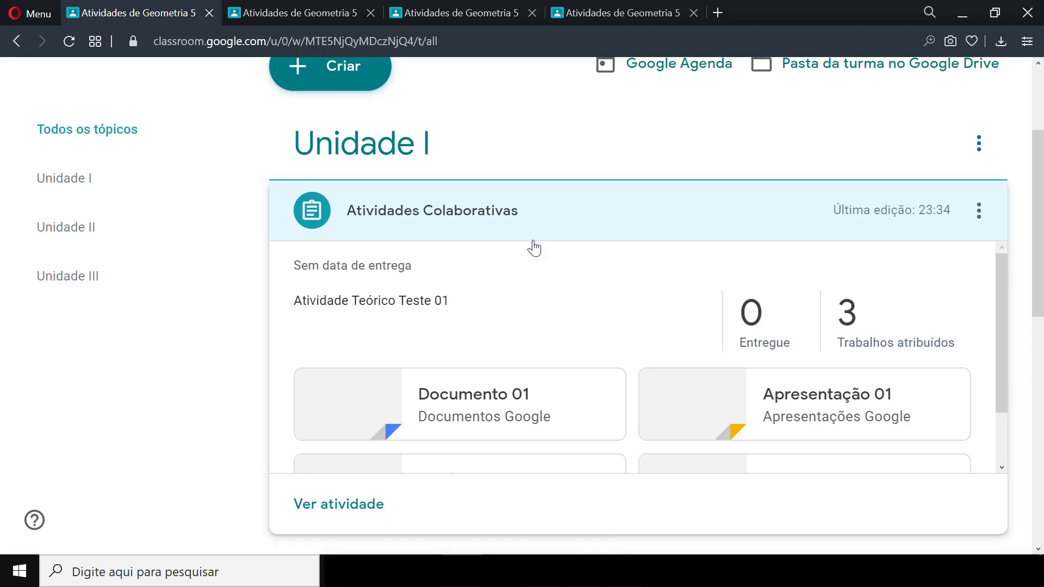
{"action": "left_click", "coordinate": [289, 18]}
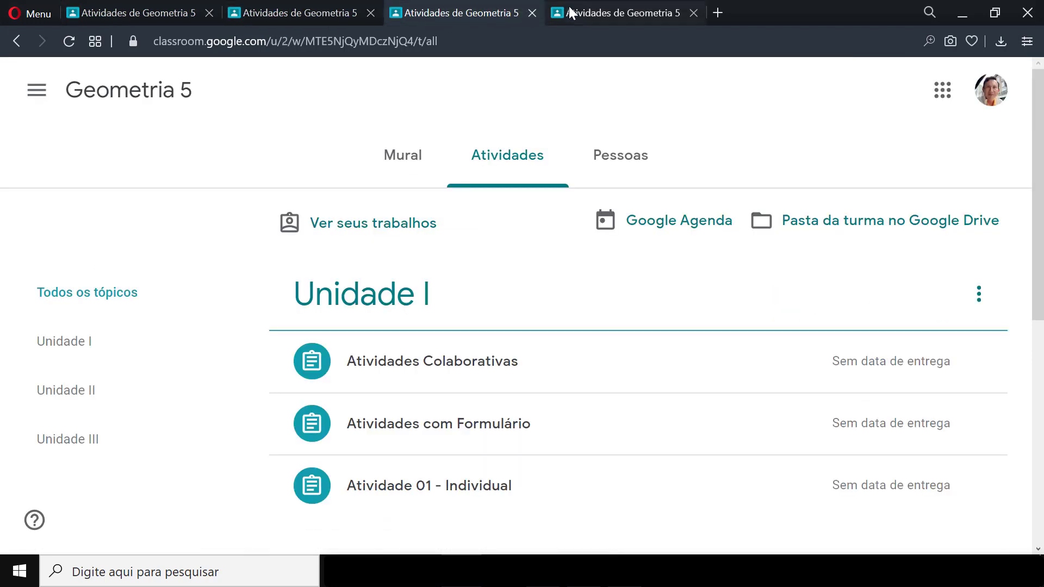
{"action": "left_click", "coordinate": [167, 13]}
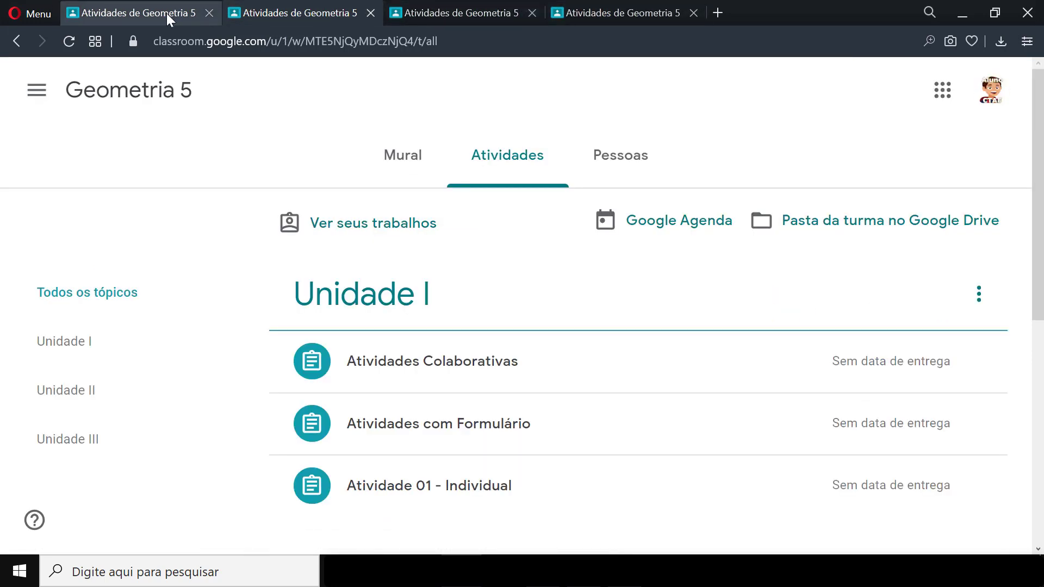
{"action": "scroll", "coordinate": [541, 293], "scroll_direction": "down", "scroll_amount": 5}
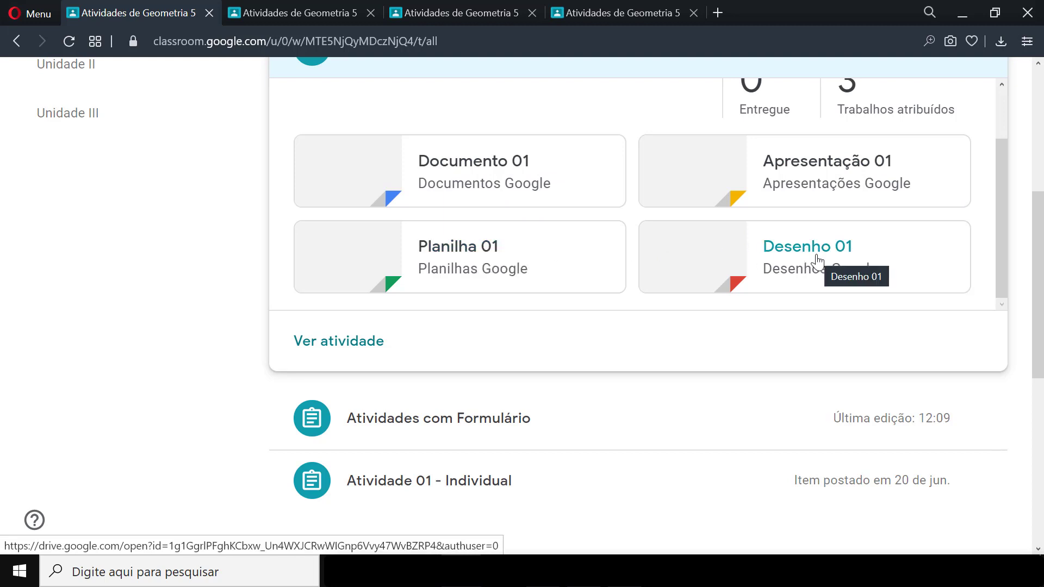
{"action": "scroll", "coordinate": [549, 240], "scroll_direction": "up", "scroll_amount": 2}
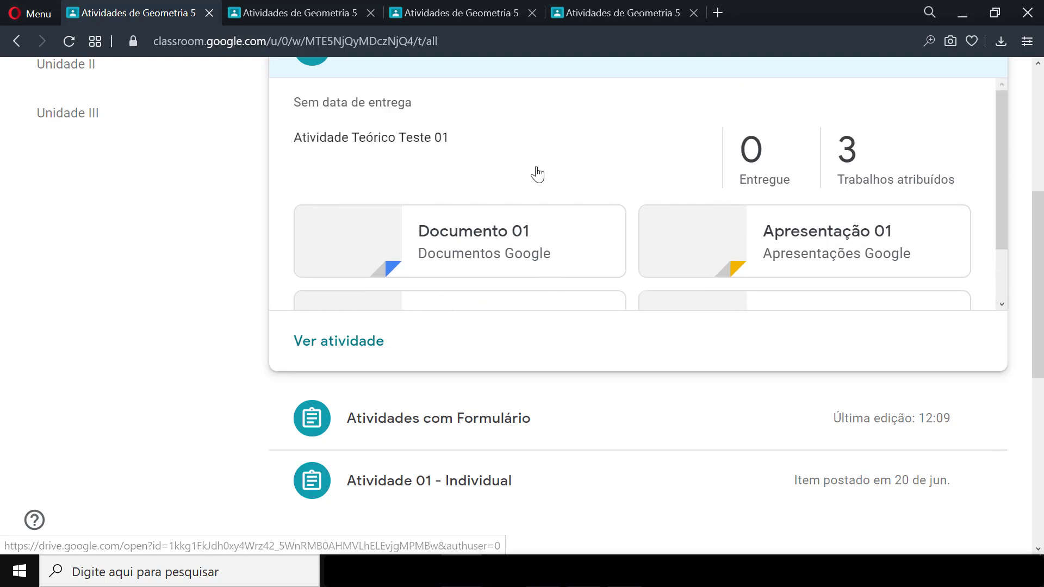
{"action": "scroll", "coordinate": [533, 172], "scroll_direction": "up", "scroll_amount": 3}
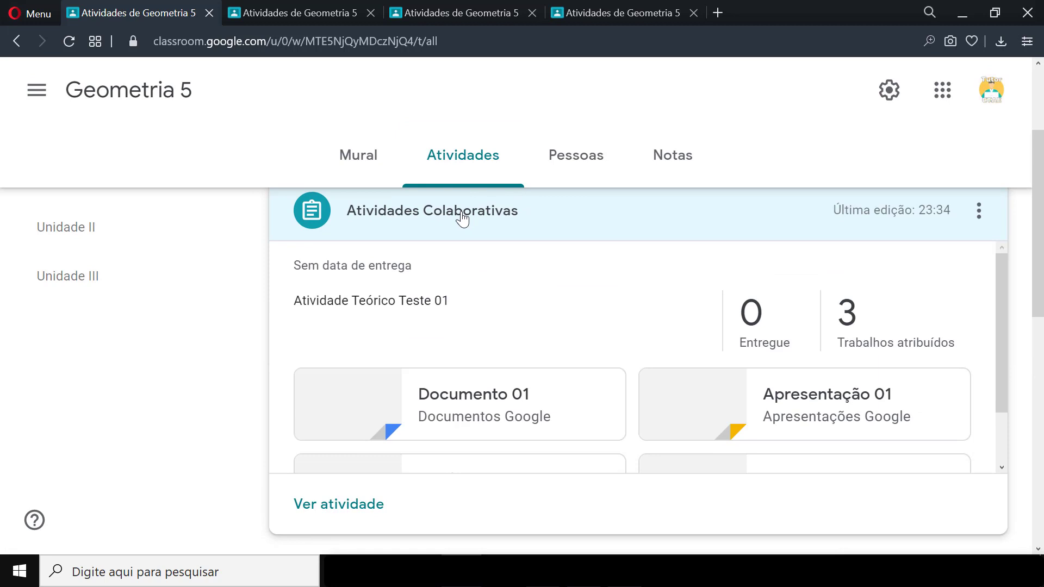
{"action": "left_click", "coordinate": [462, 218]}
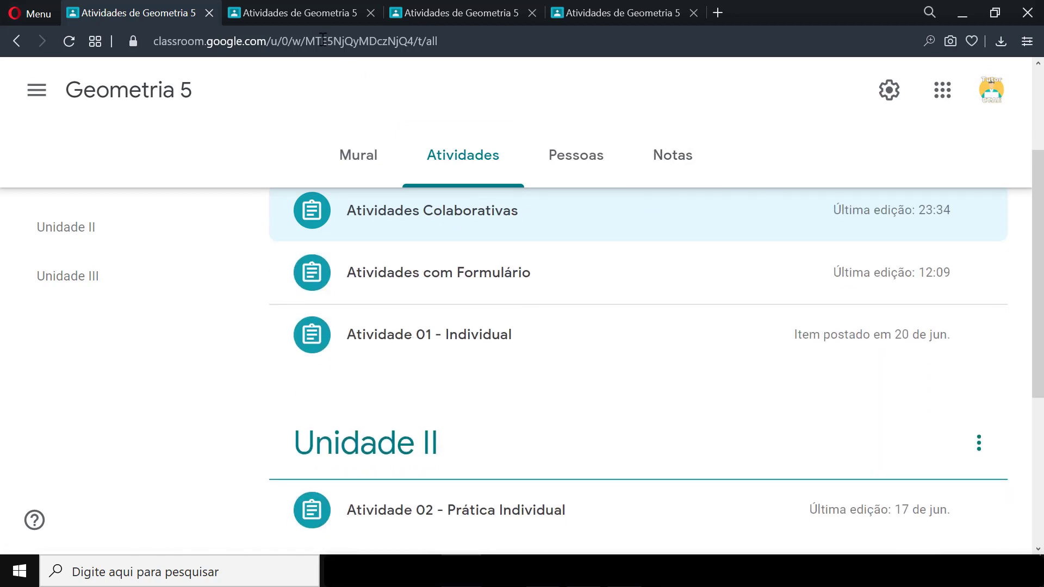
From the test student's Geometria 5 page, open Documento 01 in "Atividades Colaborativas" and accept the signed-in account notice
{"action": "left_click", "coordinate": [307, 14]}
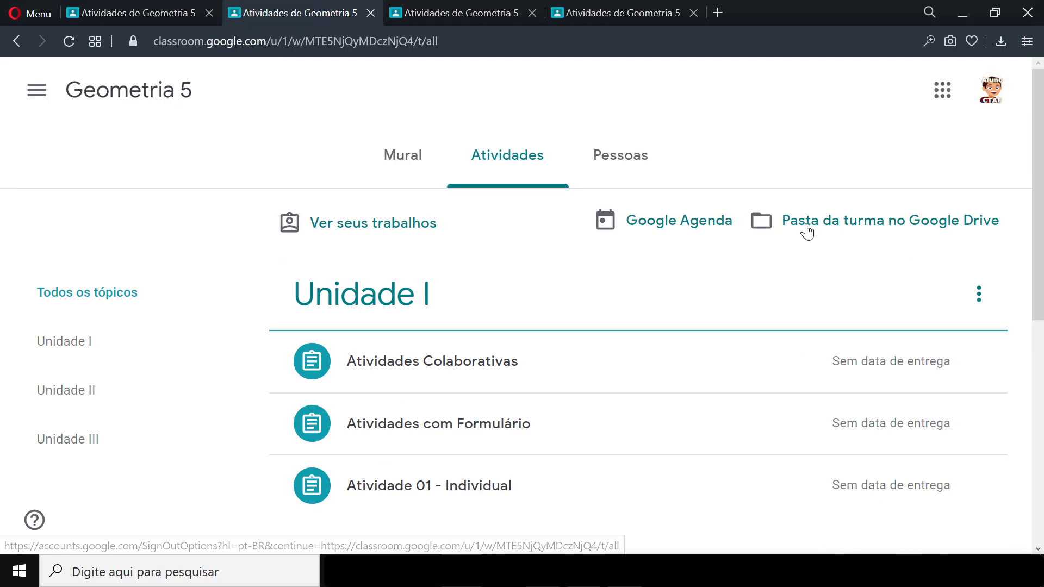
{"action": "left_click", "coordinate": [436, 361]}
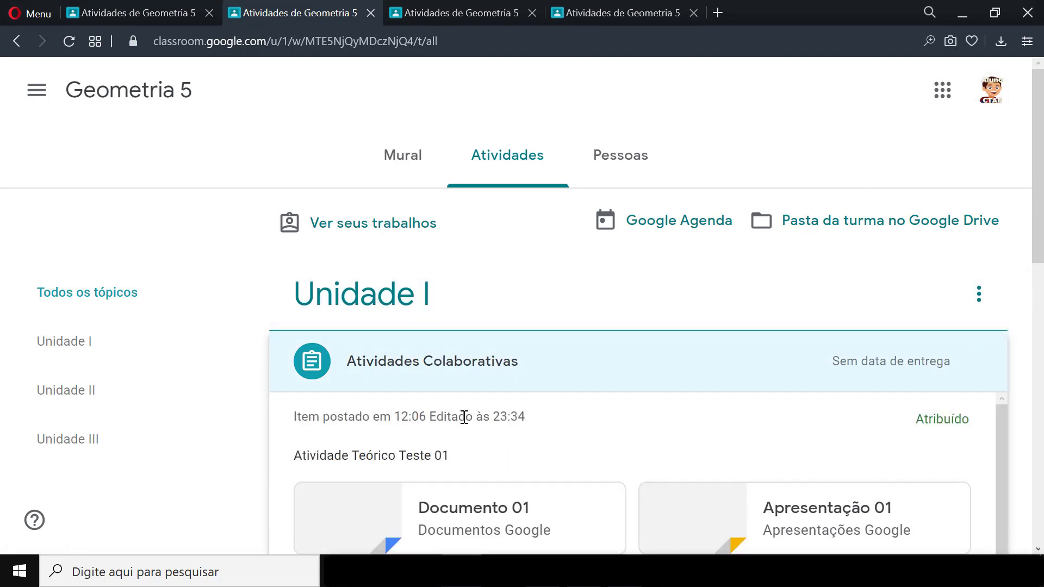
{"action": "scroll", "coordinate": [465, 416], "scroll_direction": "down", "scroll_amount": 1}
{"action": "scroll", "coordinate": [249, 364], "scroll_direction": "down", "scroll_amount": 3}
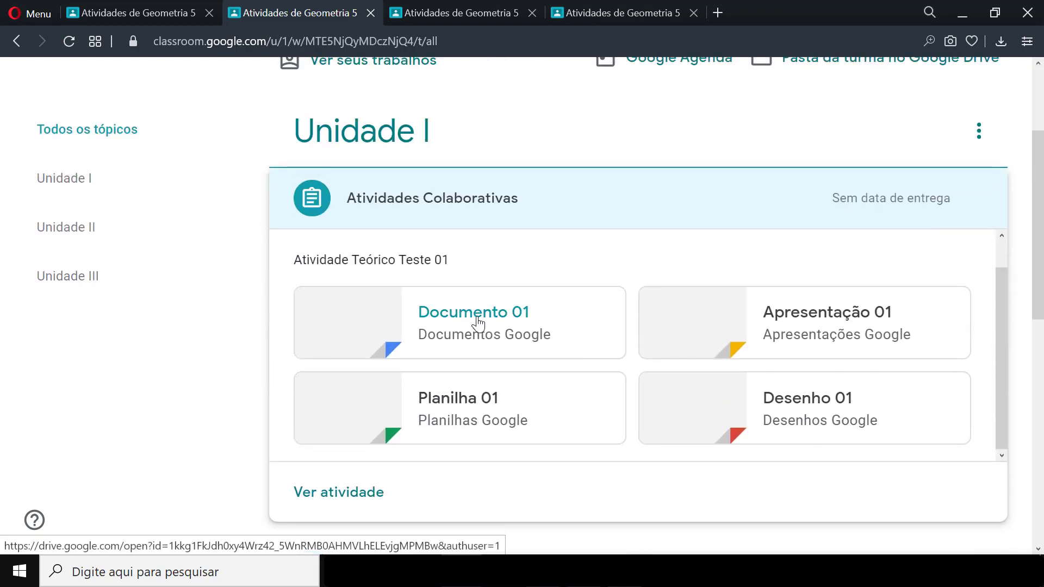
{"action": "left_click", "coordinate": [474, 315]}
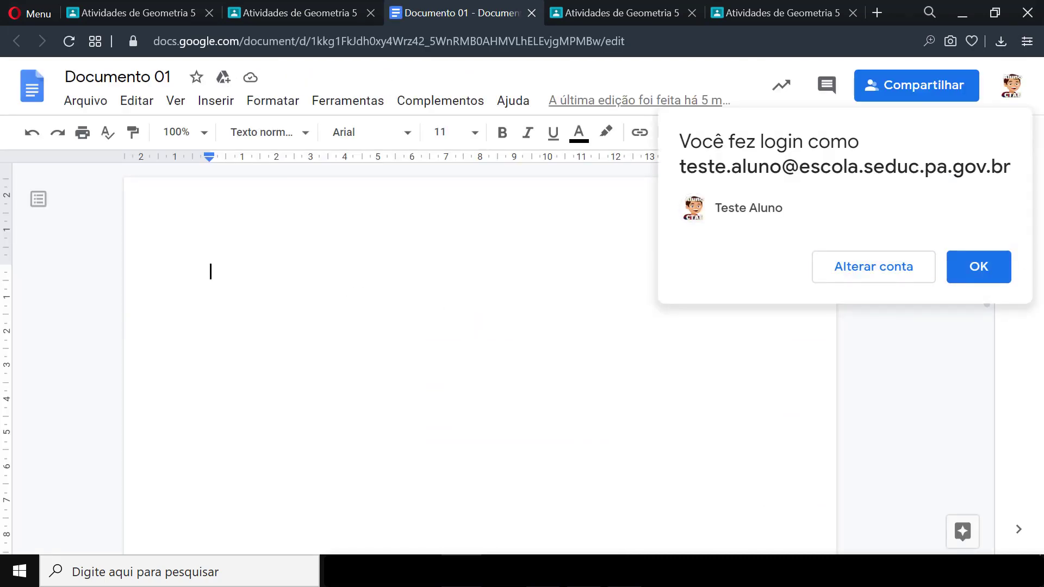
{"action": "left_click", "coordinate": [981, 270]}
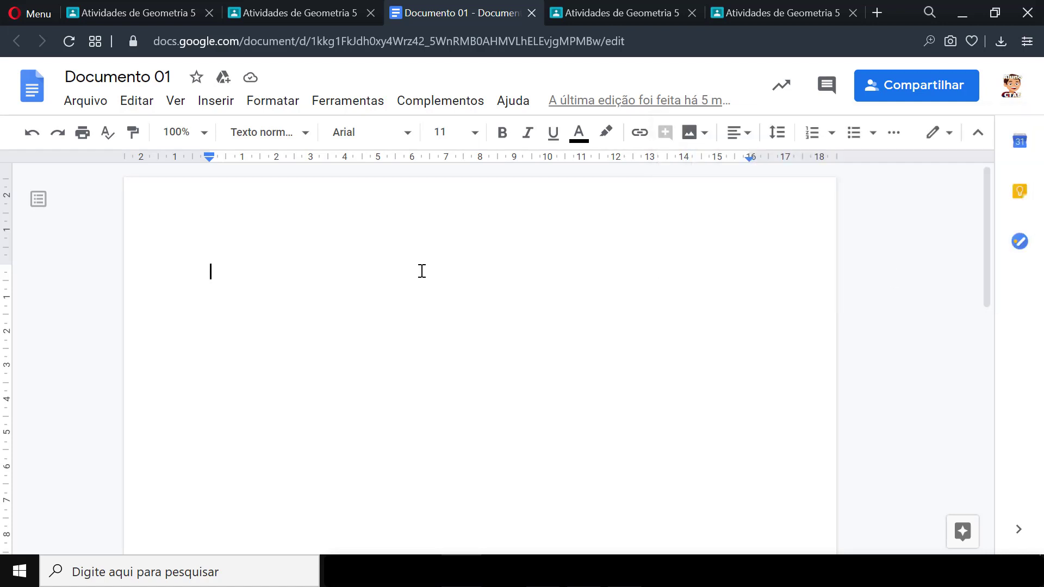
Enter the sample line "pajfaihfei cieibfbe IWJOENE SOJCEOC" in Documento 01 and start a new line
{"action": "type", "text": "pajfaihfei ciei"}
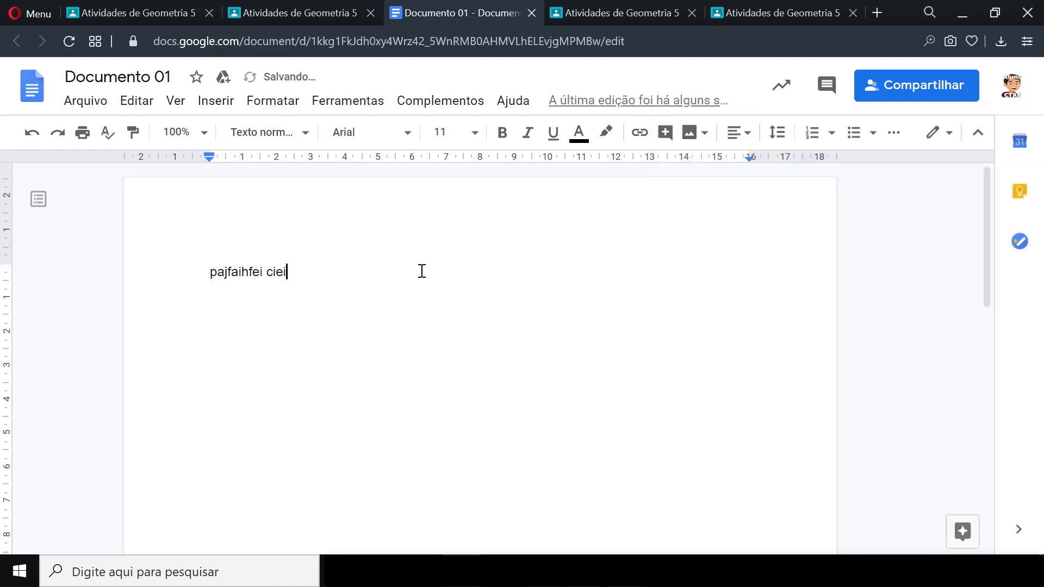
{"action": "type", "text": "bfbe IWJOENE  SOJCEOC"}
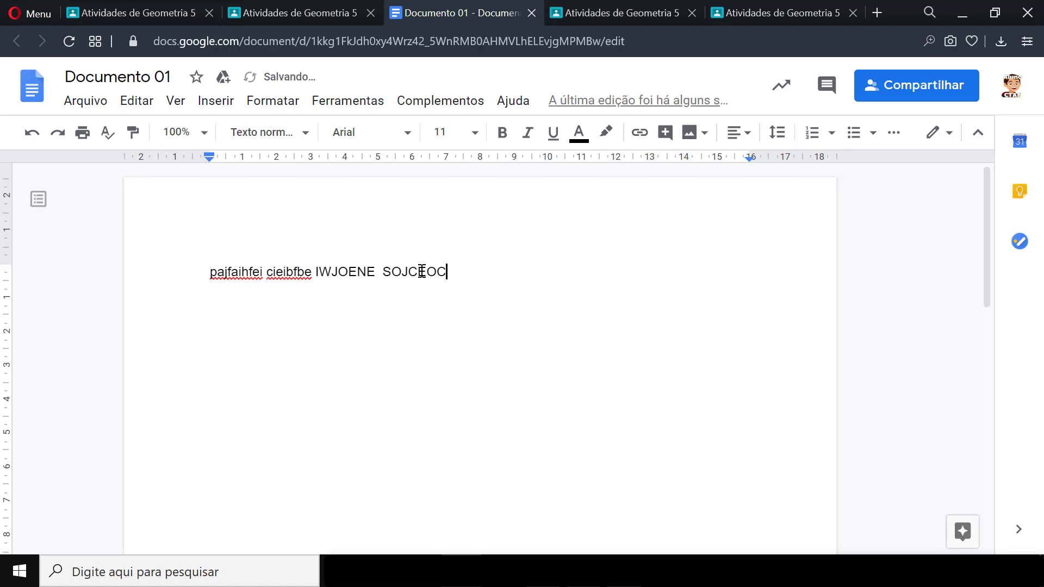
{"action": "key", "text": "Return"}
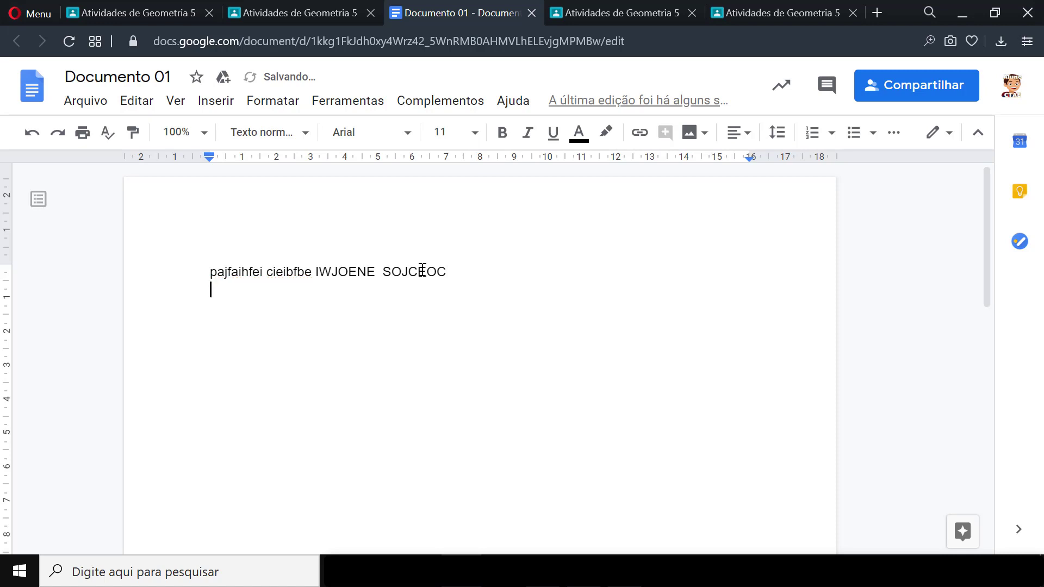
From the second student's Geometria 5 page, open Documento 01 in "Atividades Colaborativas" and insert "PAHUS\JBCB" before the existing text
{"action": "left_click", "coordinate": [606, 13]}
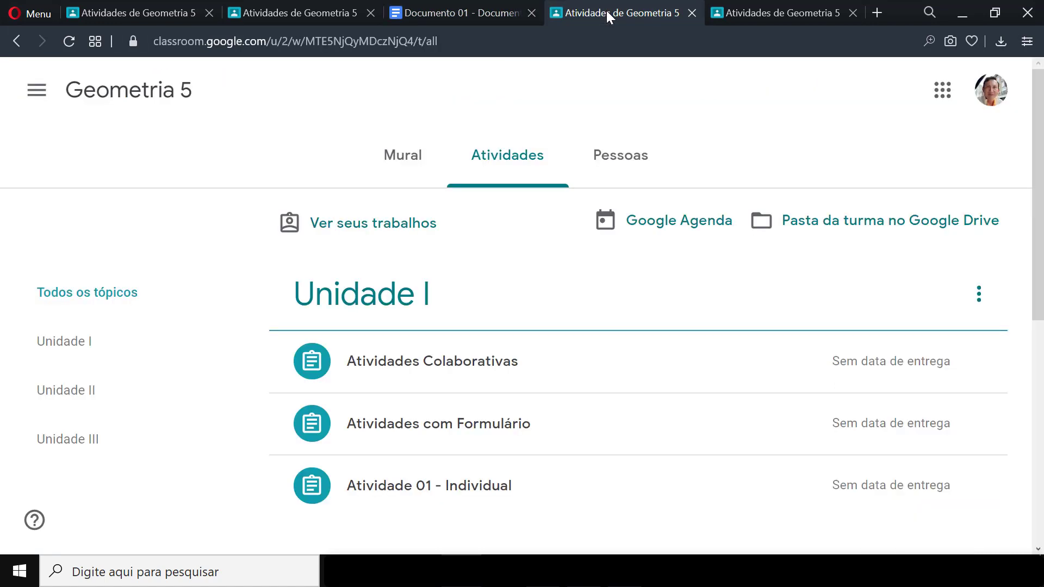
{"action": "left_click", "coordinate": [468, 363]}
{"action": "scroll", "coordinate": [471, 378], "scroll_direction": "down", "scroll_amount": 1}
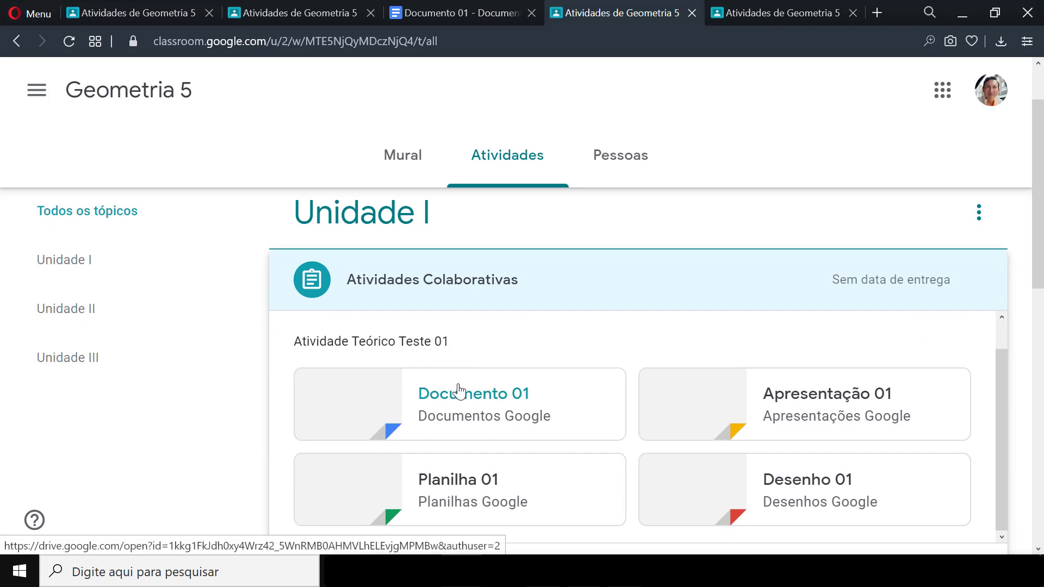
{"action": "left_click", "coordinate": [477, 396]}
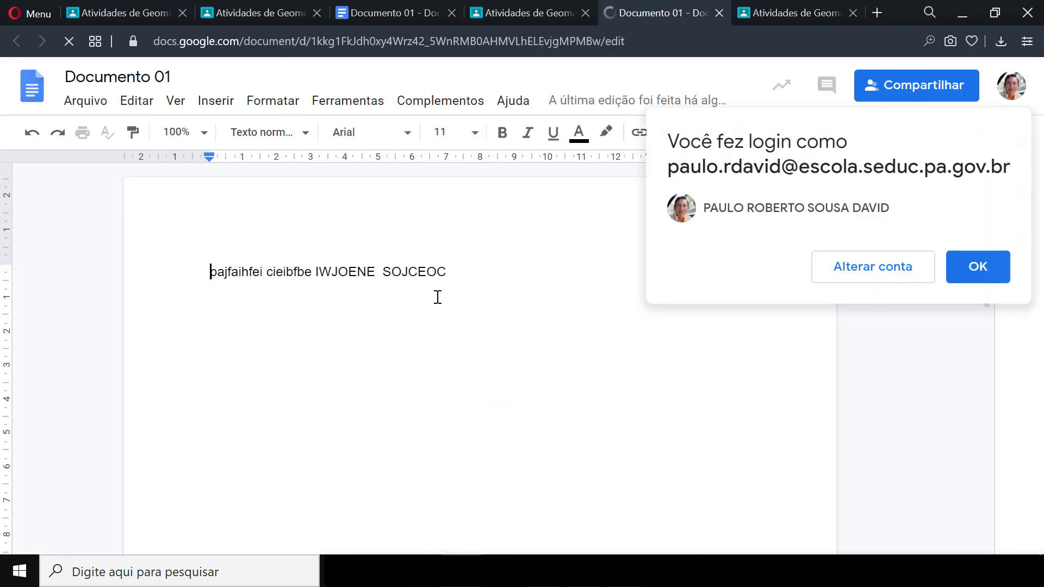
{"action": "left_click", "coordinate": [974, 268]}
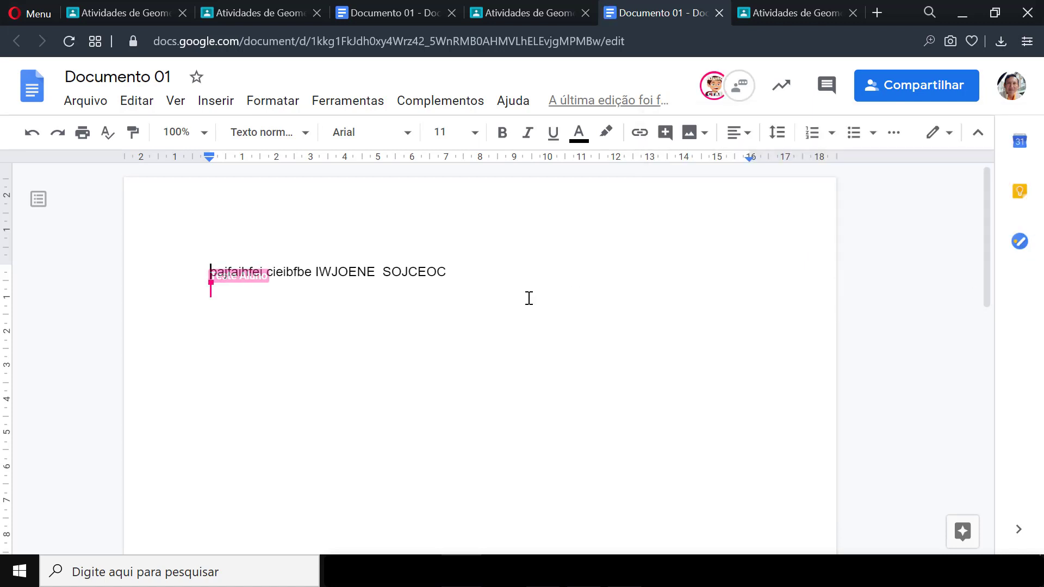
{"action": "type", "text": "PAHUS\\JBCB"}
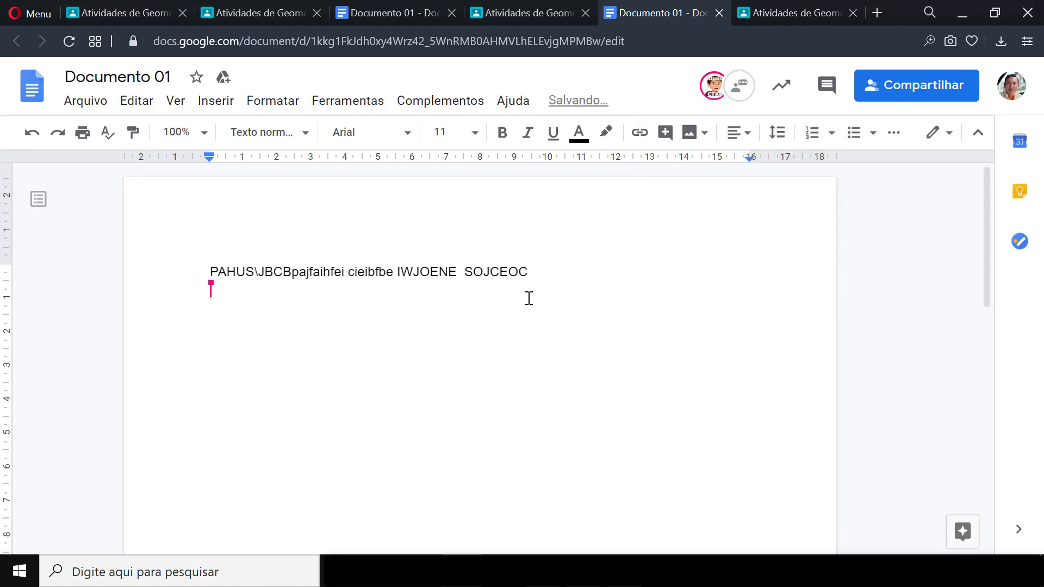
In Documento 01, add the line "CBIBI B" below "PAHUS\JBCB" and "NCI N DOD" after the first student's text, ending with a new line
{"action": "key", "text": "Return"}
{"action": "type", "text": "CBIBI B"}
{"action": "key", "text": "Return"}
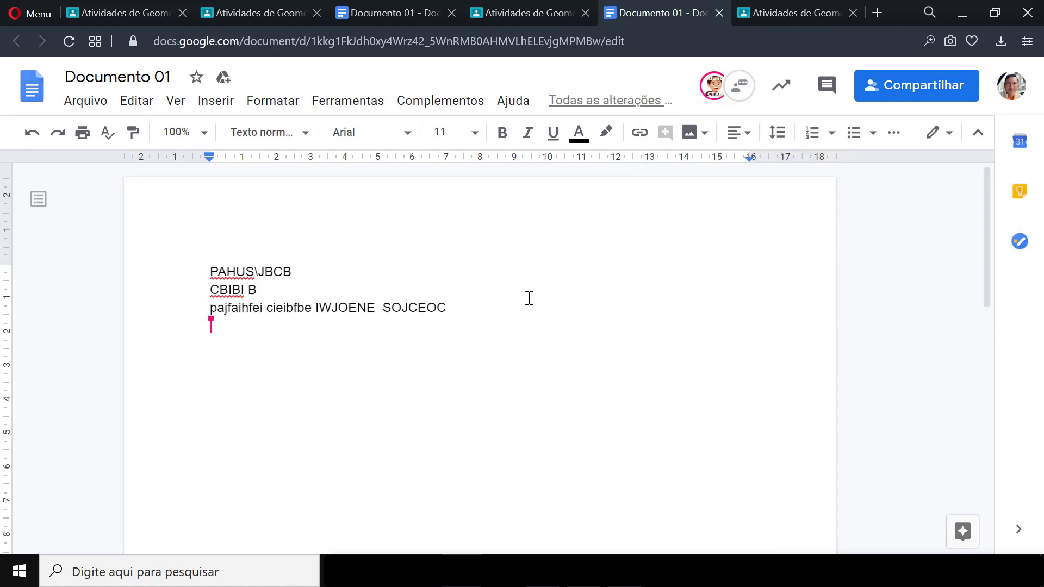
{"action": "type", "text": "NCI N DOD"}
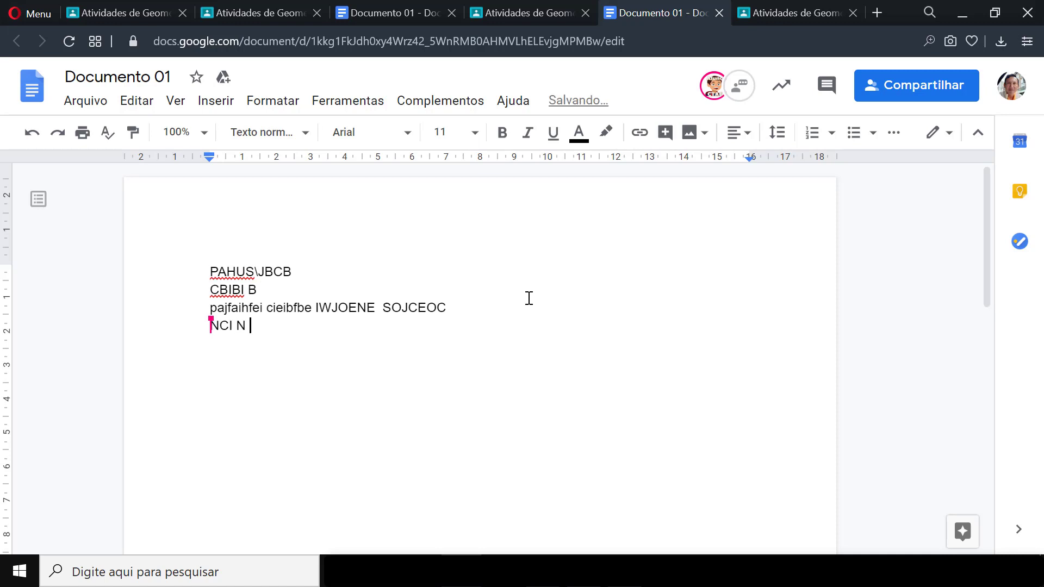
{"action": "key", "text": "Return"}
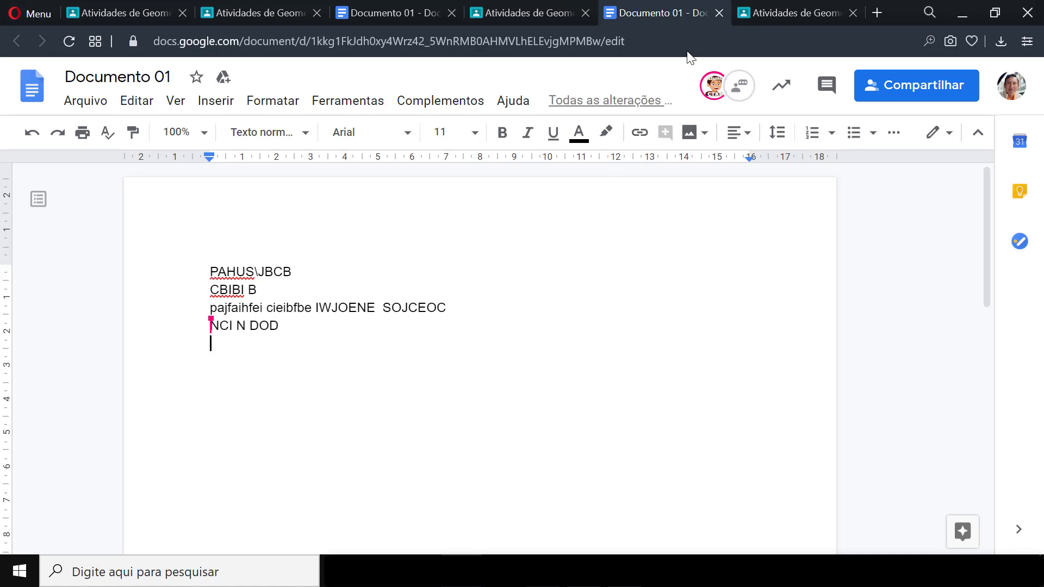
From the third student's Geometria 5 page, open Documento 01 in "Atividades Colaborativas", place the cursor below the existing text and accept the signed-in account notice
{"action": "left_click", "coordinate": [765, 7]}
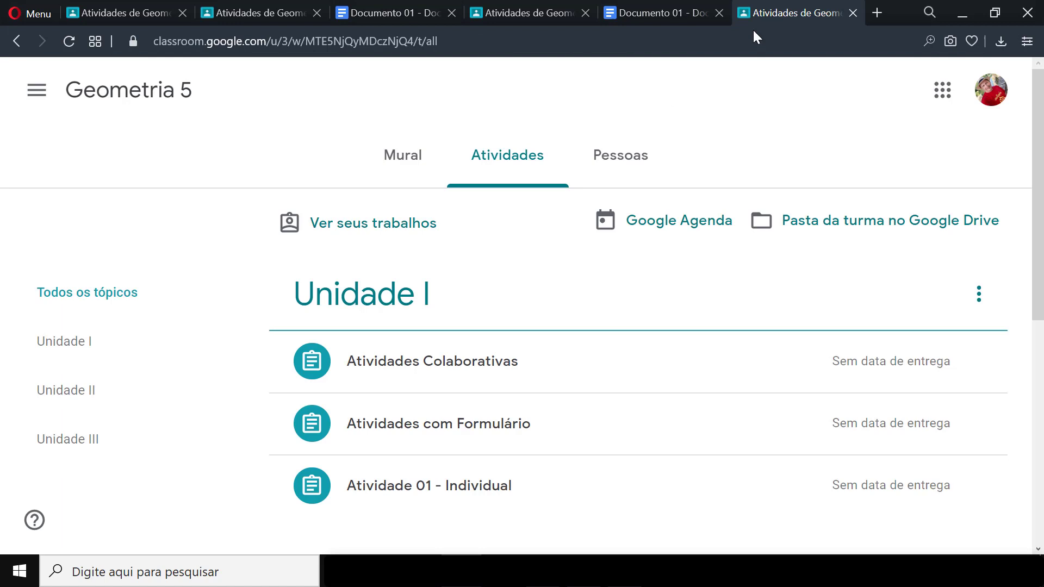
{"action": "left_click", "coordinate": [456, 375]}
{"action": "scroll", "coordinate": [471, 431], "scroll_direction": "down", "scroll_amount": 2}
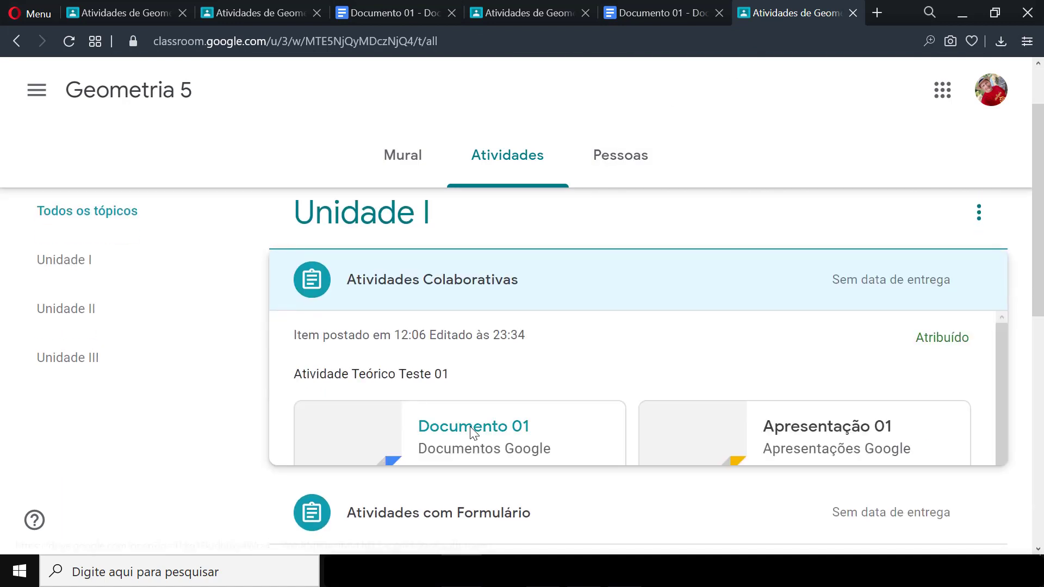
{"action": "scroll", "coordinate": [473, 430], "scroll_direction": "down", "scroll_amount": 1}
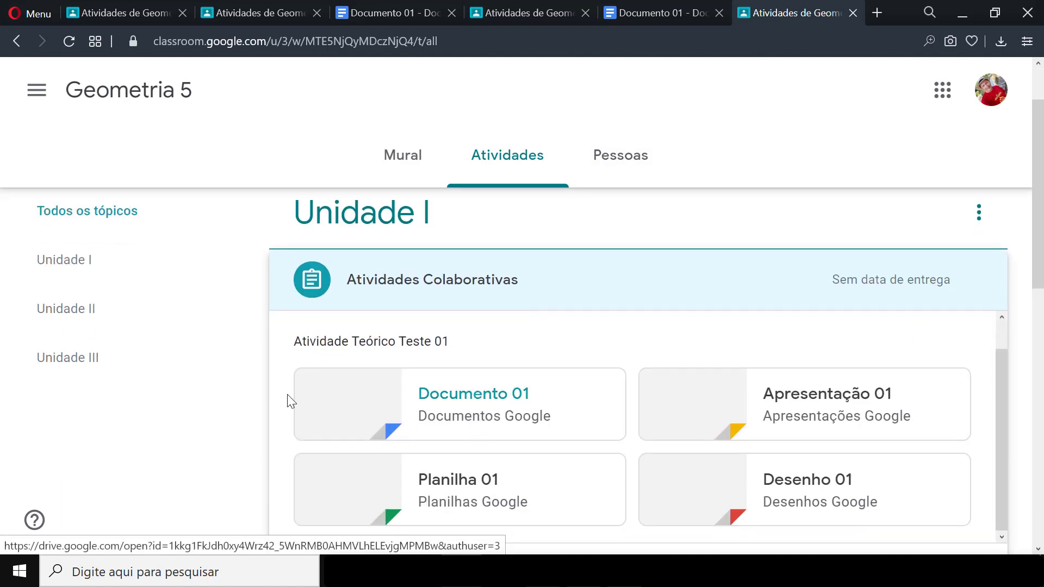
{"action": "scroll", "coordinate": [243, 391], "scroll_direction": "down", "scroll_amount": 2}
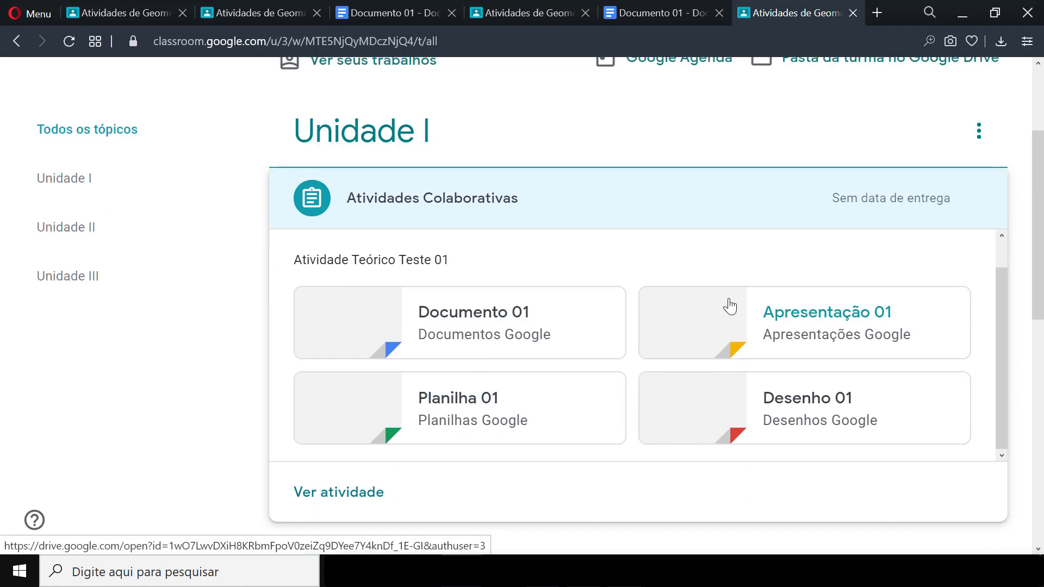
{"action": "left_click", "coordinate": [482, 306]}
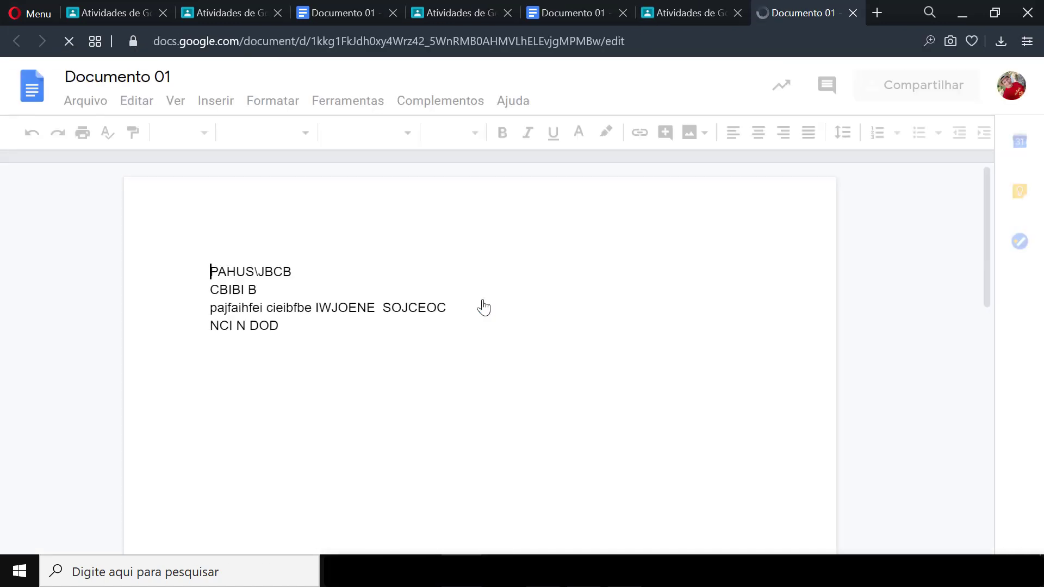
{"action": "left_click", "coordinate": [375, 331]}
{"action": "key", "text": "Return"}
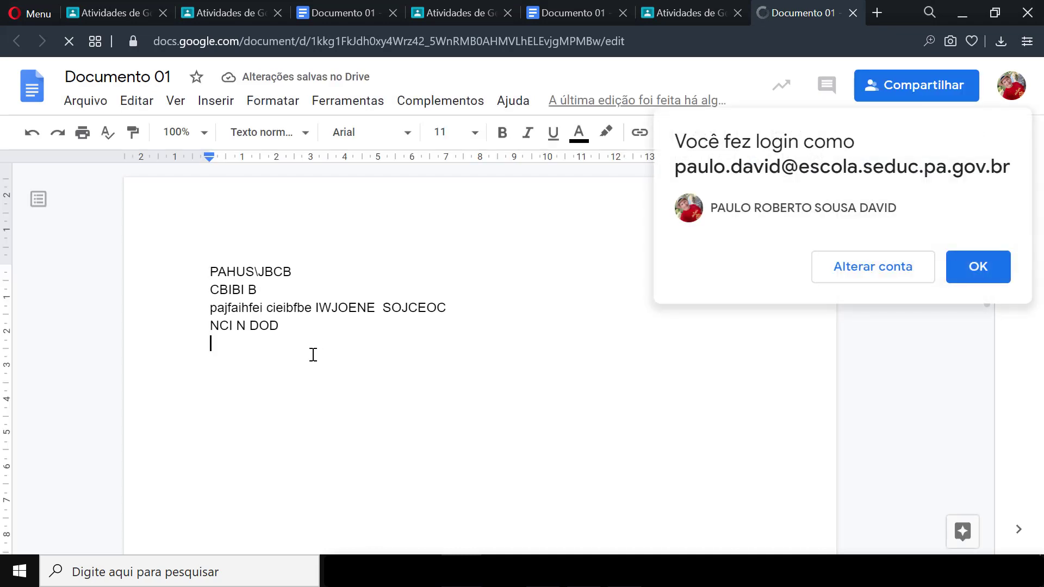
{"action": "left_click", "coordinate": [978, 266]}
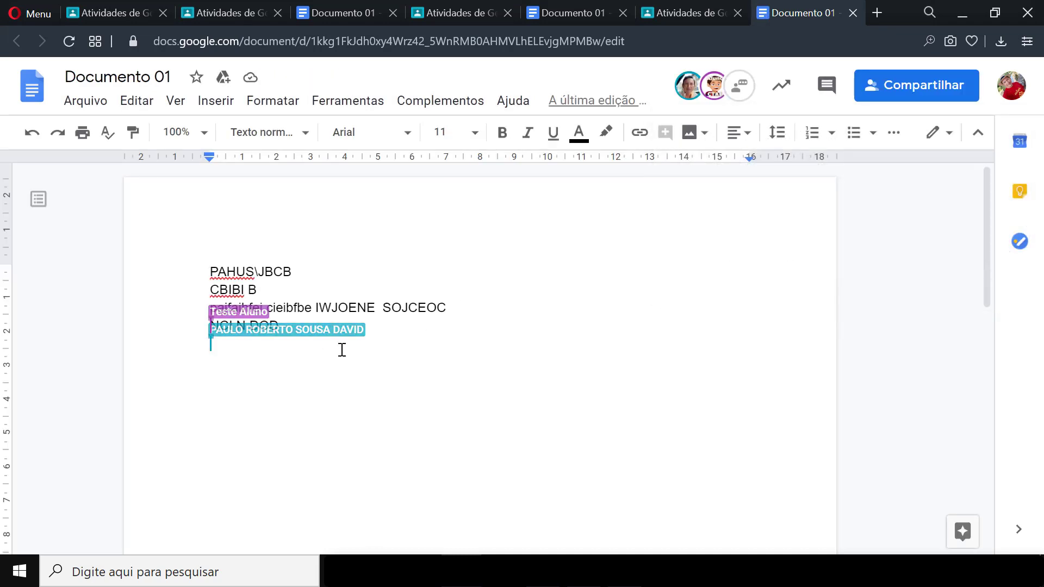
Leave a blank line below the existing text and add the lines "IVHRIHRVRHN", "II NIN OJOVN F" and "NN NOF NF"
{"action": "key", "text": "Return"}
{"action": "type", "text": "IVHRIHRVRHN"}
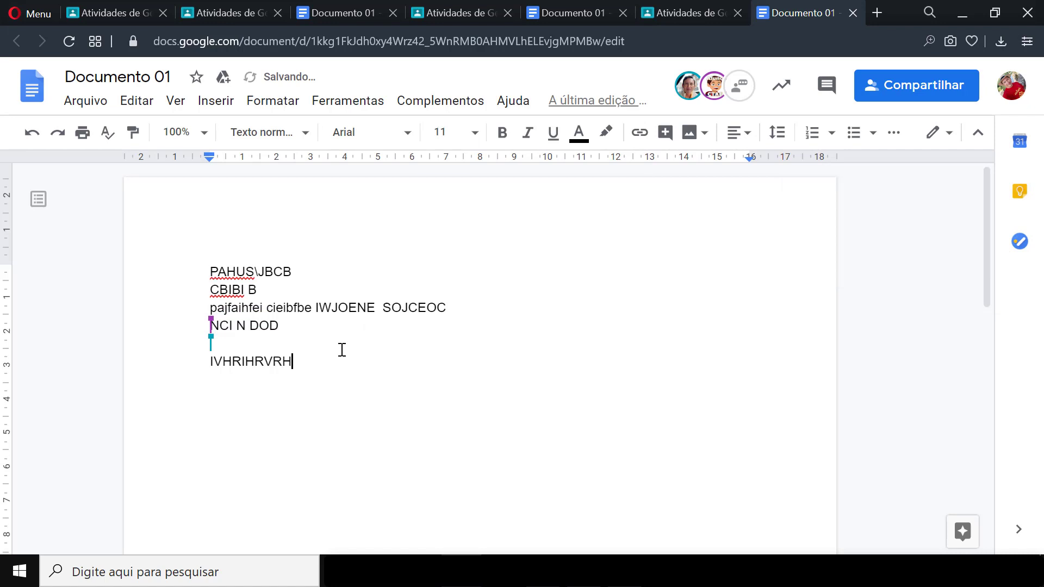
{"action": "key", "text": "Return"}
{"action": "type", "text": "II NIN"}
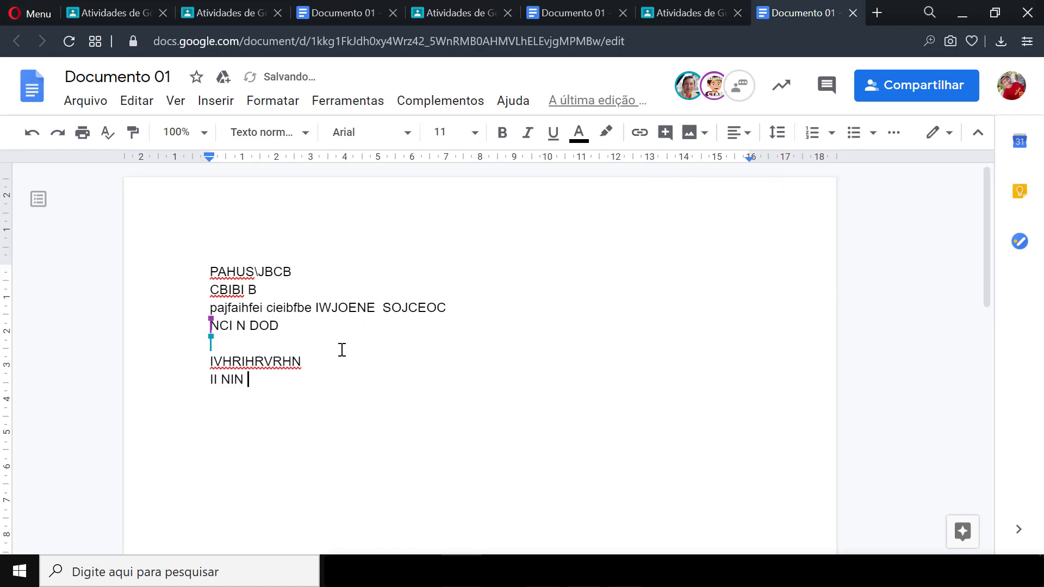
{"action": "type", "text": " OJOVN F"}
{"action": "key", "text": "Return"}
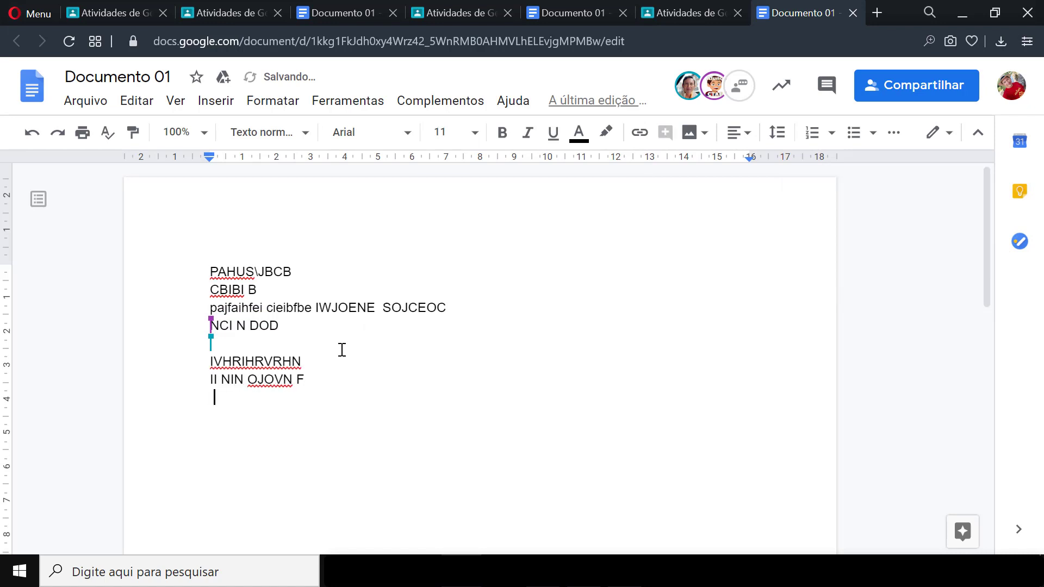
{"action": "type", "text": "NN NOF NF"}
{"action": "key", "text": "Return"}
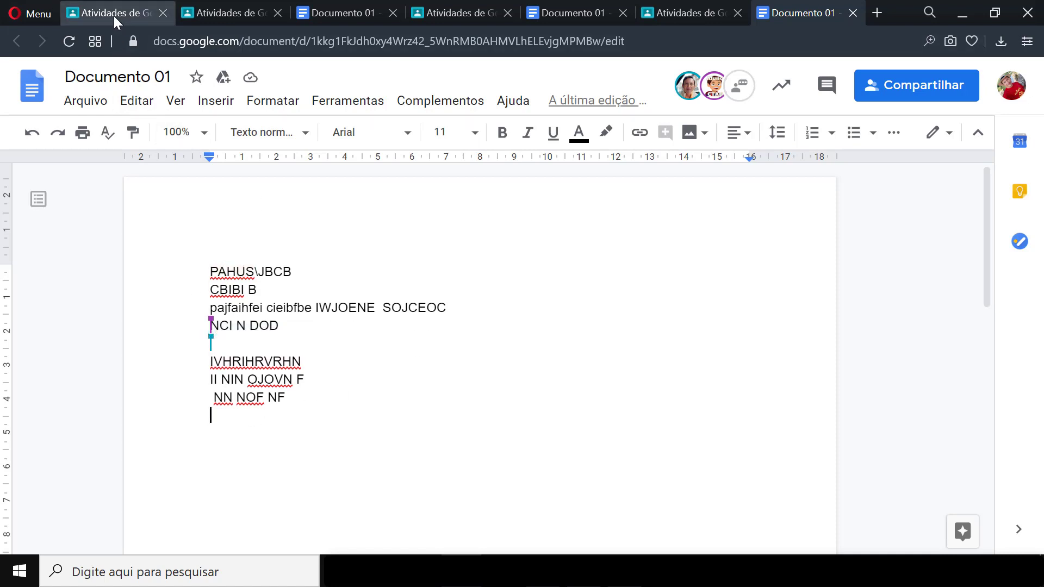
From the teacher's Geometria 5 page, expand "Atividades Colaborativas" and open Documento 01
{"action": "left_click", "coordinate": [201, 13]}
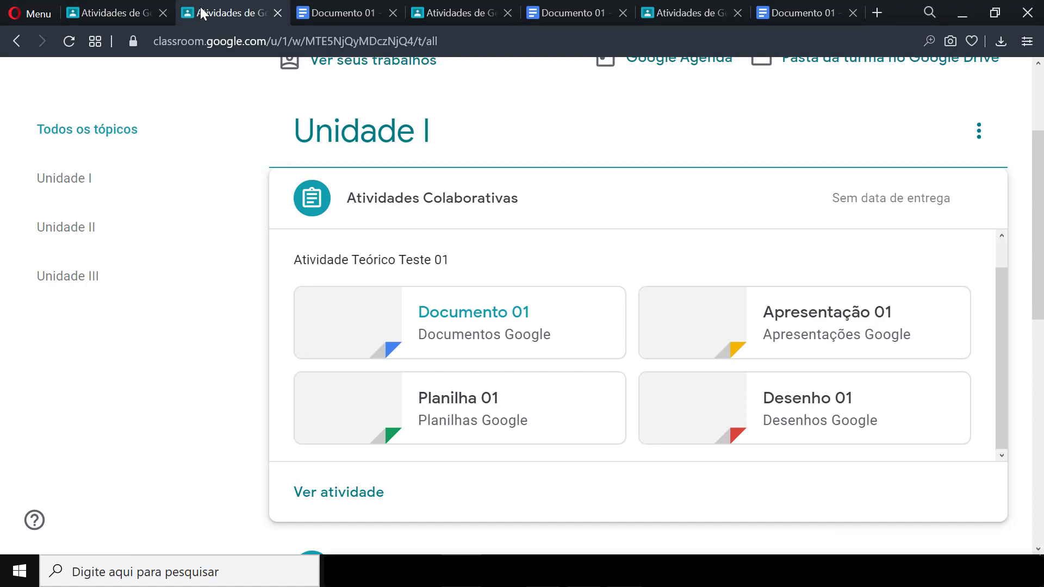
{"action": "left_click", "coordinate": [141, 13]}
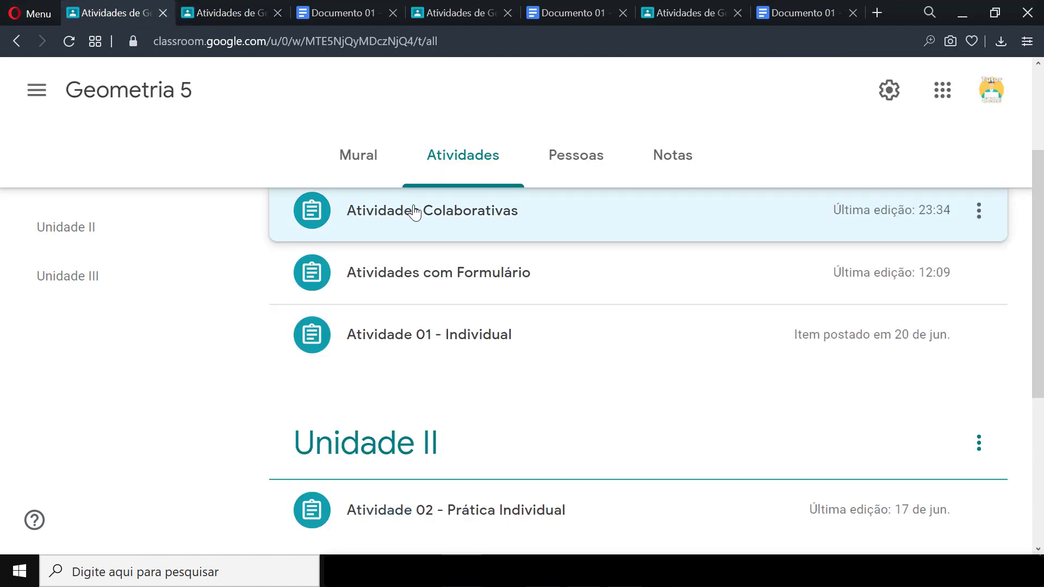
{"action": "left_click", "coordinate": [415, 211]}
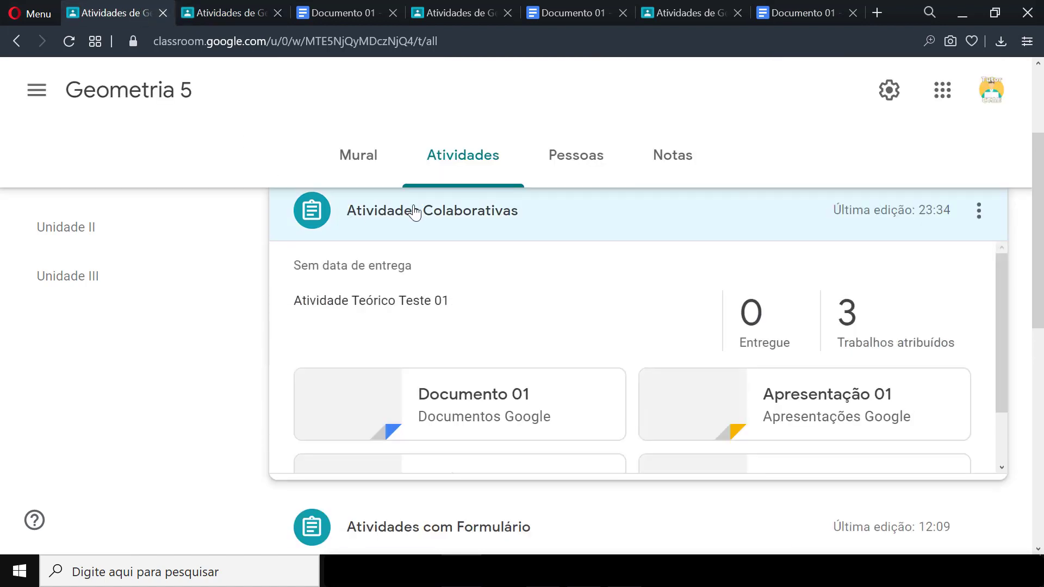
{"action": "left_click", "coordinate": [449, 398]}
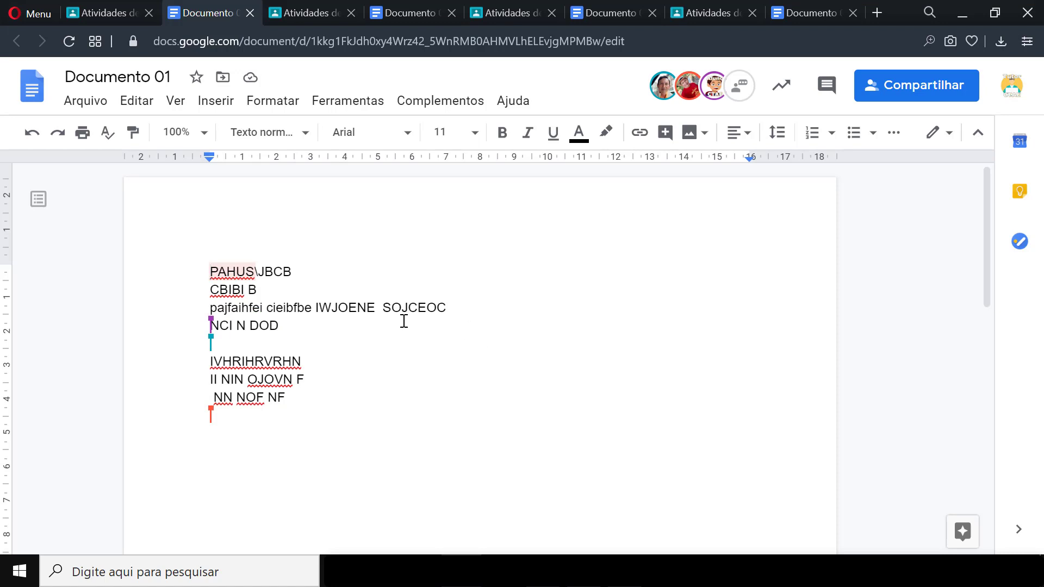
Add the comment "Muito bom!" to the word "SOJCEOC" in the third line from the teacher's account
{"action": "left_click_drag", "start_coordinate": [383, 308], "coordinate": [446, 310]}
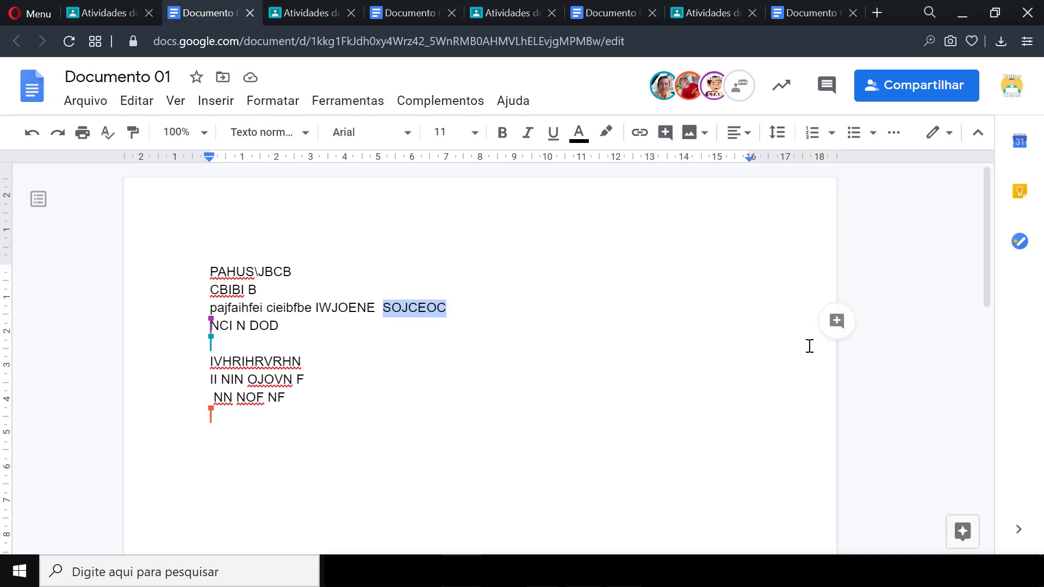
{"action": "left_click", "coordinate": [837, 322]}
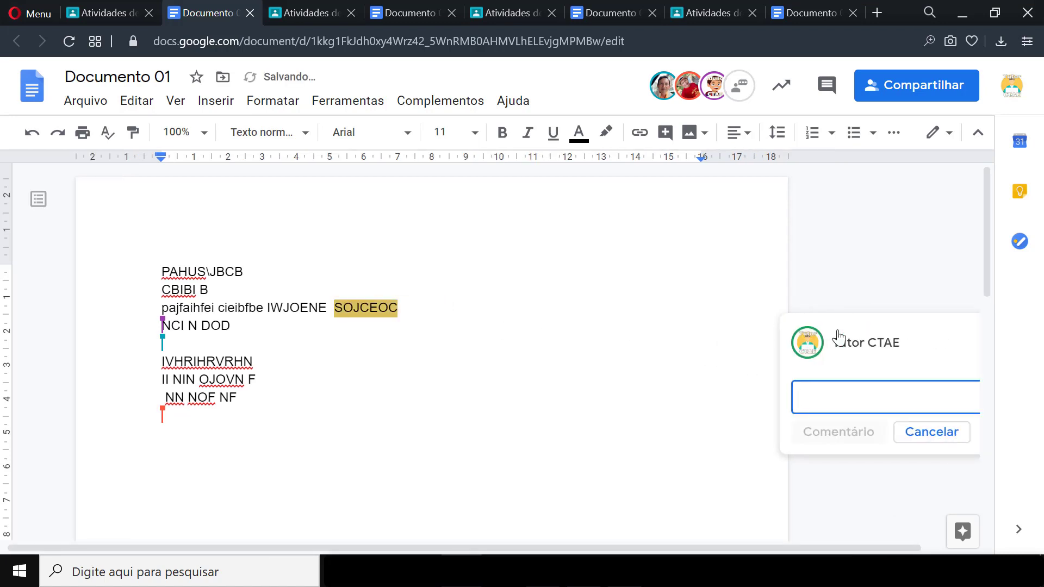
{"action": "type", "text": "Muito bom!"}
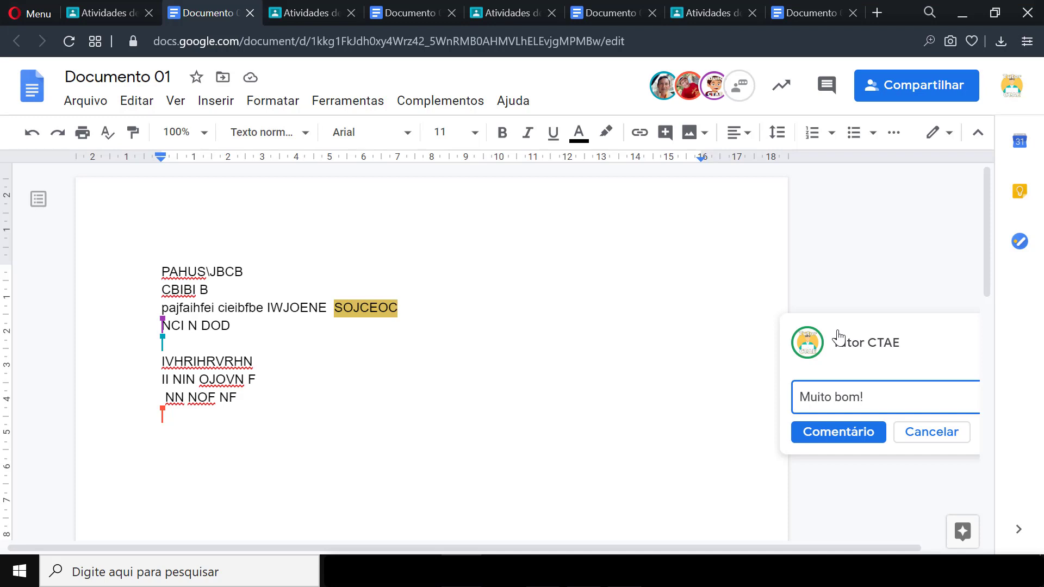
{"action": "left_click", "coordinate": [837, 432]}
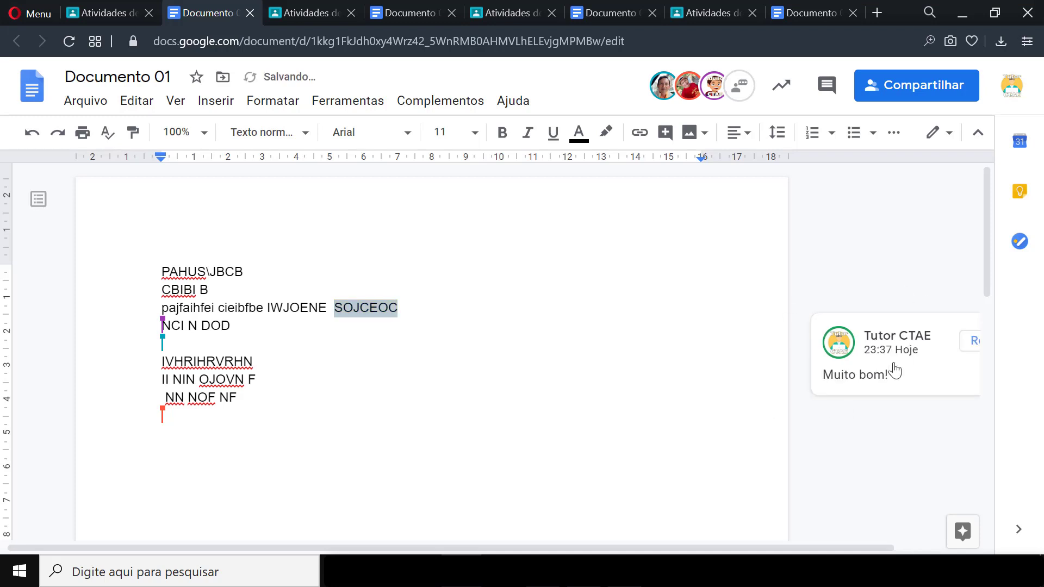
In the test student's copy of Documento 01, reply "Obrigado!" to the teacher's comment on "SOJCEOC"
{"action": "left_click", "coordinate": [389, 16]}
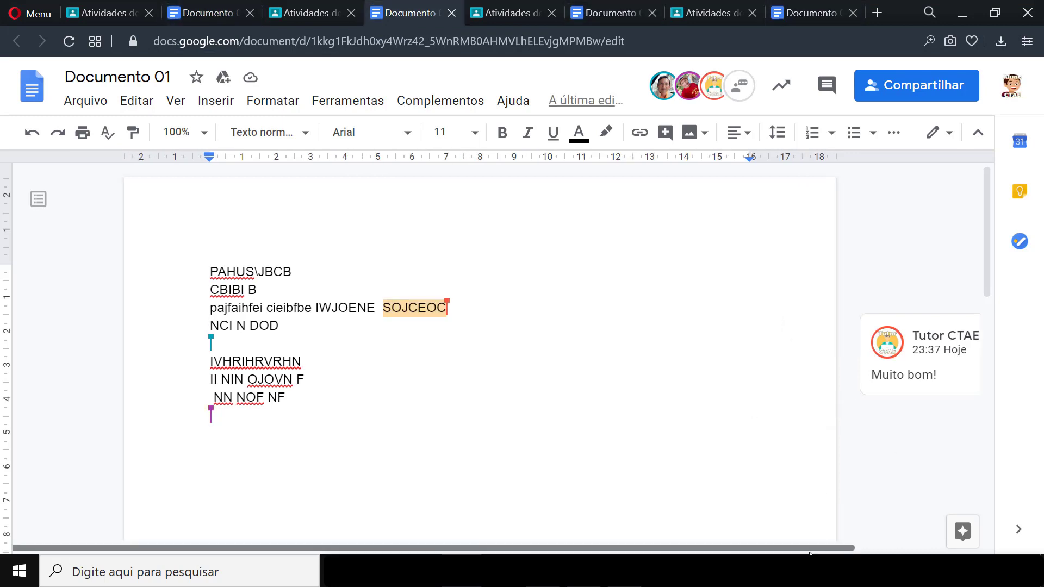
{"action": "left_click_drag", "start_coordinate": [806, 550], "coordinate": [927, 521]}
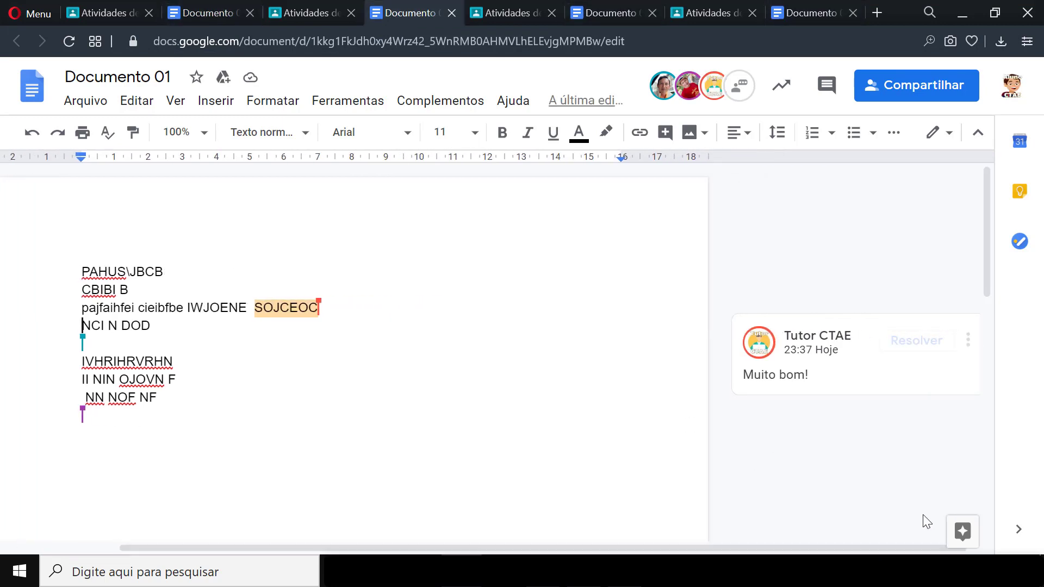
{"action": "left_click", "coordinate": [781, 385]}
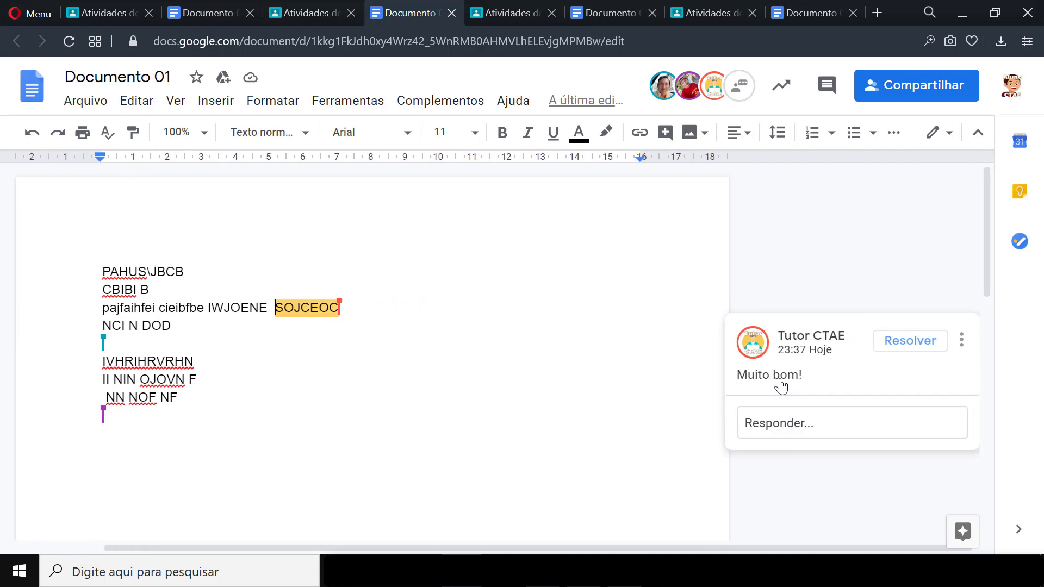
{"action": "left_click", "coordinate": [783, 423]}
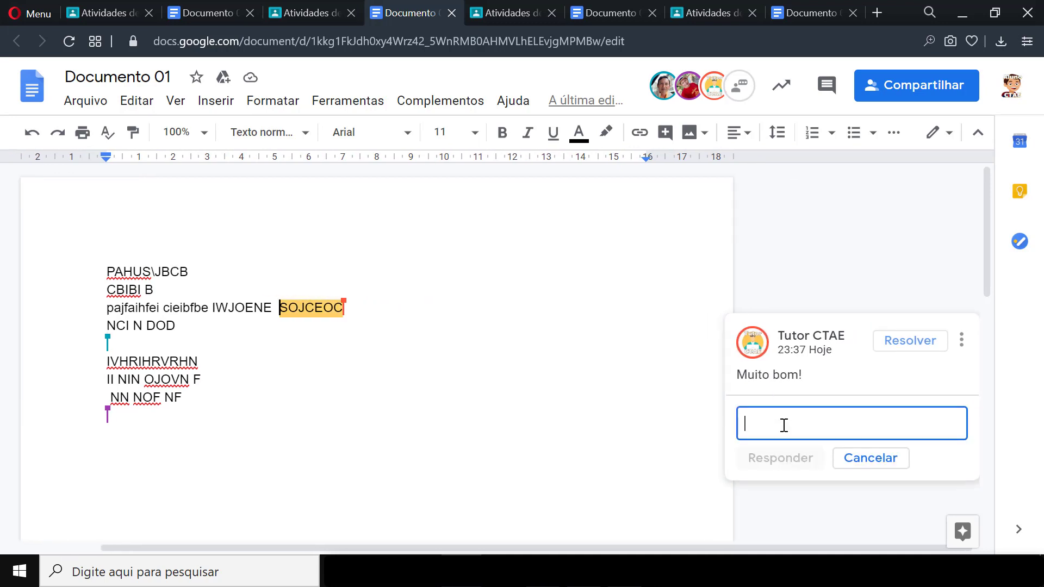
{"action": "type", "text": "0brigado!"}
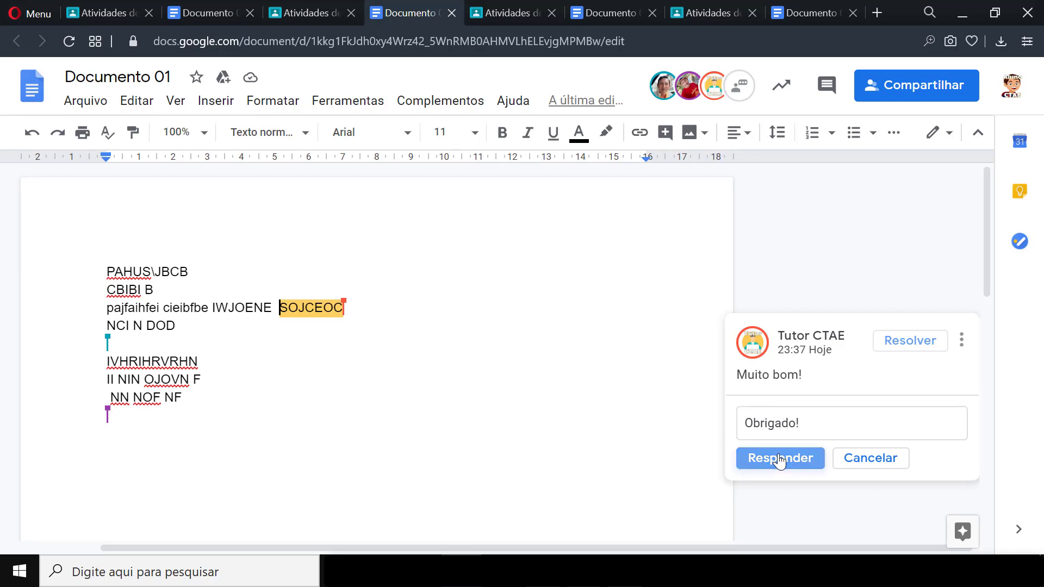
{"action": "left_click", "coordinate": [778, 458]}
In the second student's view of Documento 01, reply "Valeu Prof" in the comment thread on "SOJCEOC"
{"action": "left_click", "coordinate": [605, 11]}
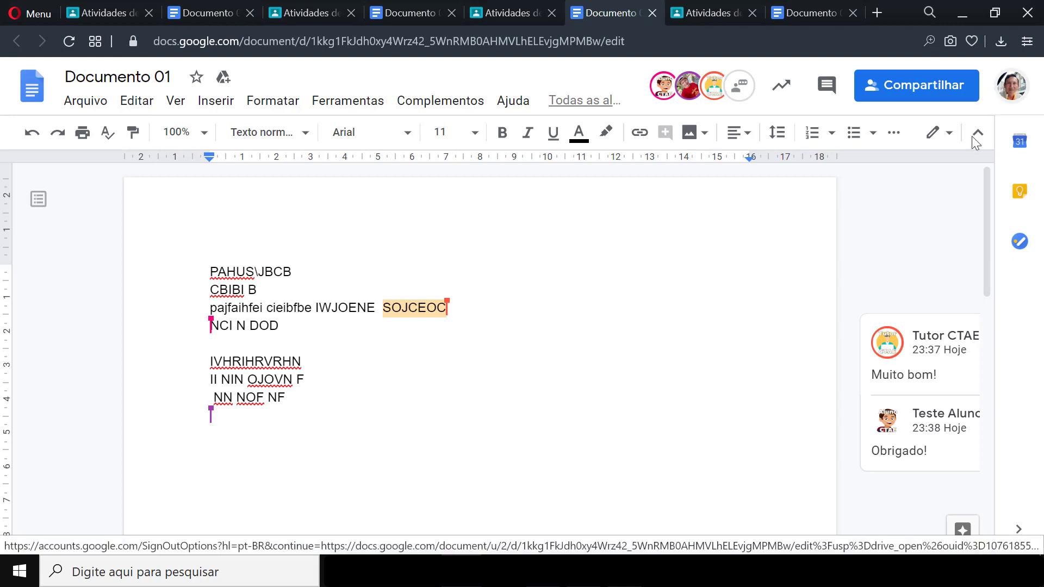
{"action": "left_click_drag", "start_coordinate": [704, 548], "coordinate": [804, 542]}
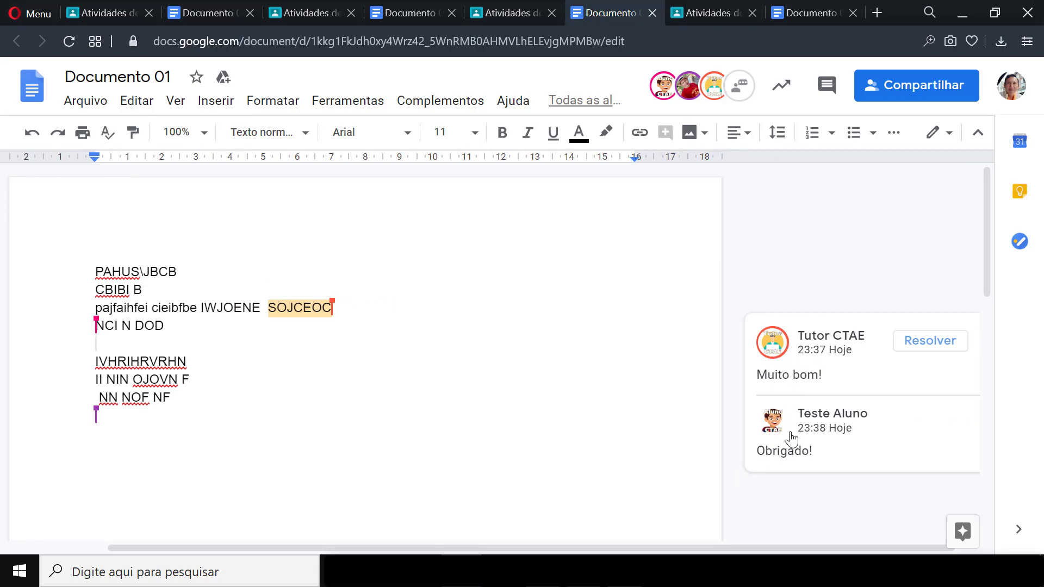
{"action": "left_click", "coordinate": [803, 378]}
{"action": "left_click", "coordinate": [778, 500]}
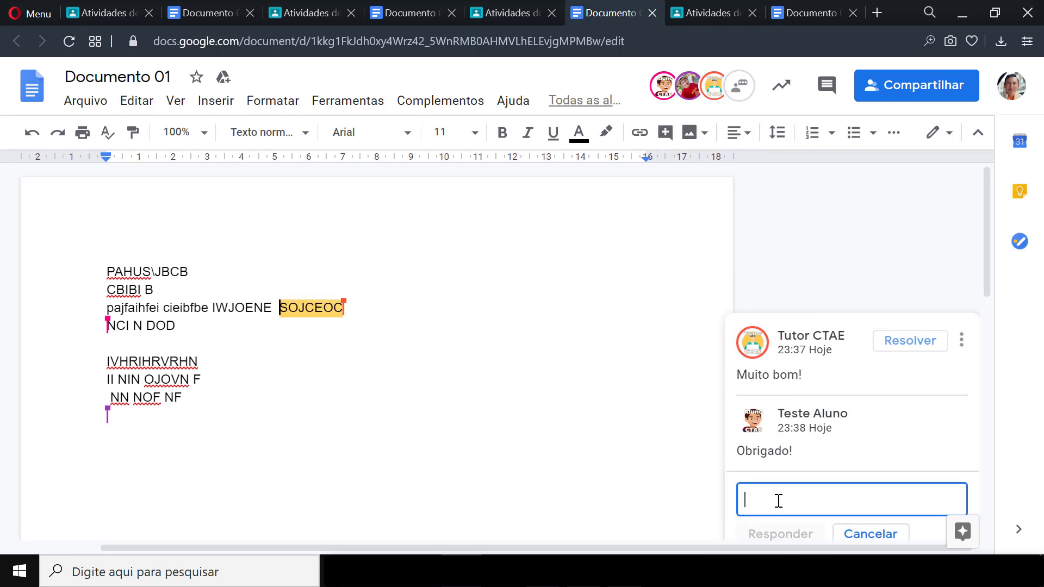
{"action": "type", "text": "Valeu"}
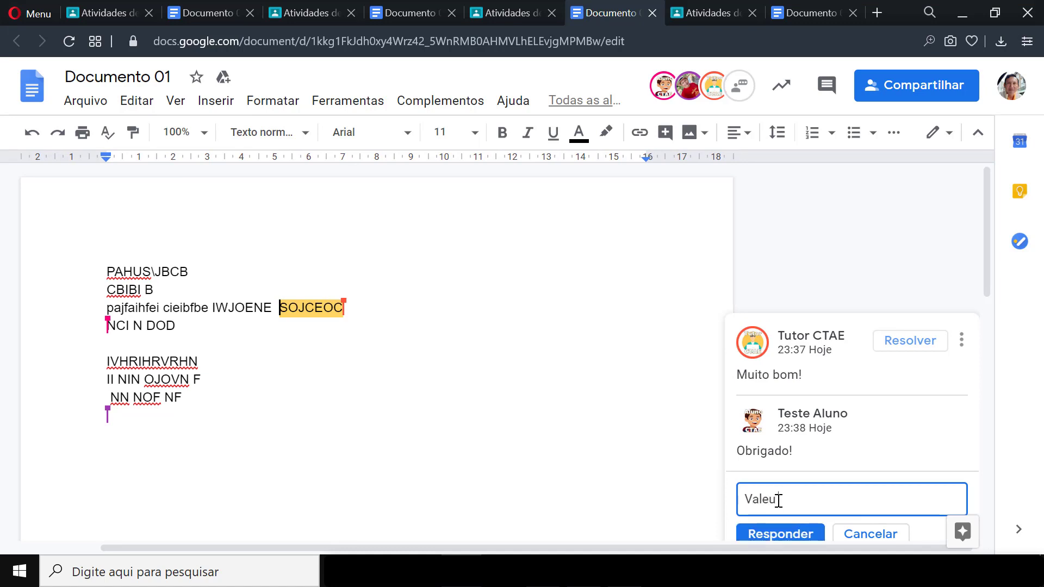
{"action": "type", "text": " Prog"}
{"action": "left_click", "coordinate": [778, 536]}
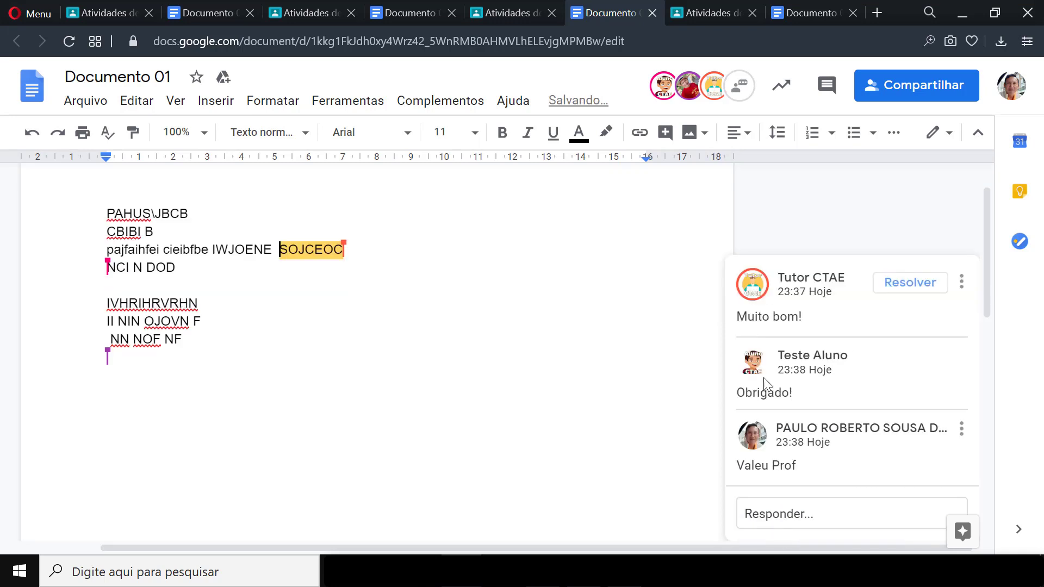
In the third student's view of Documento 01, reply "Show" in the comment thread on "SOJCEOC"
{"action": "left_click", "coordinate": [808, 15]}
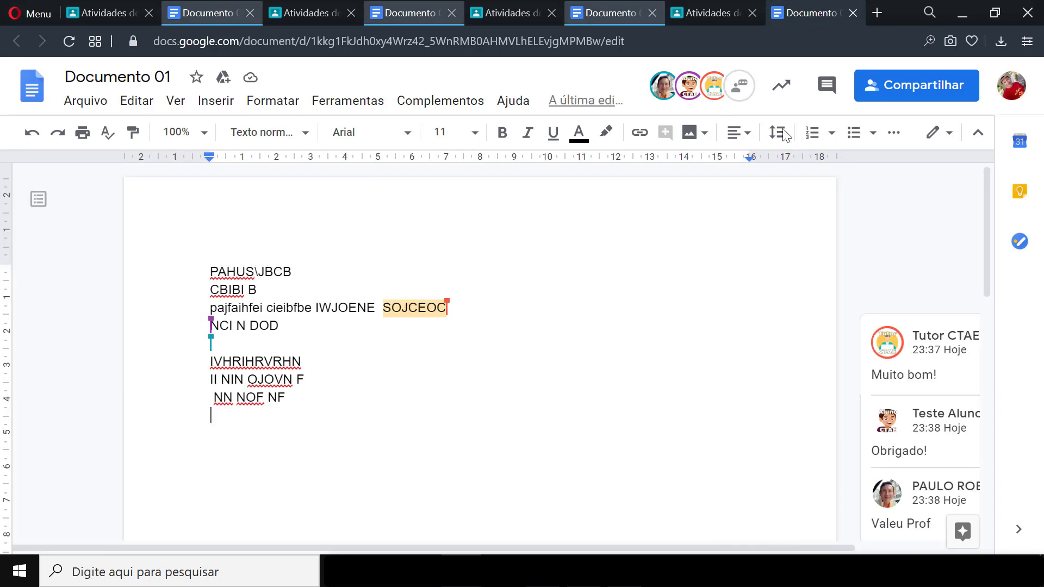
{"action": "left_click_drag", "start_coordinate": [717, 549], "coordinate": [817, 549]}
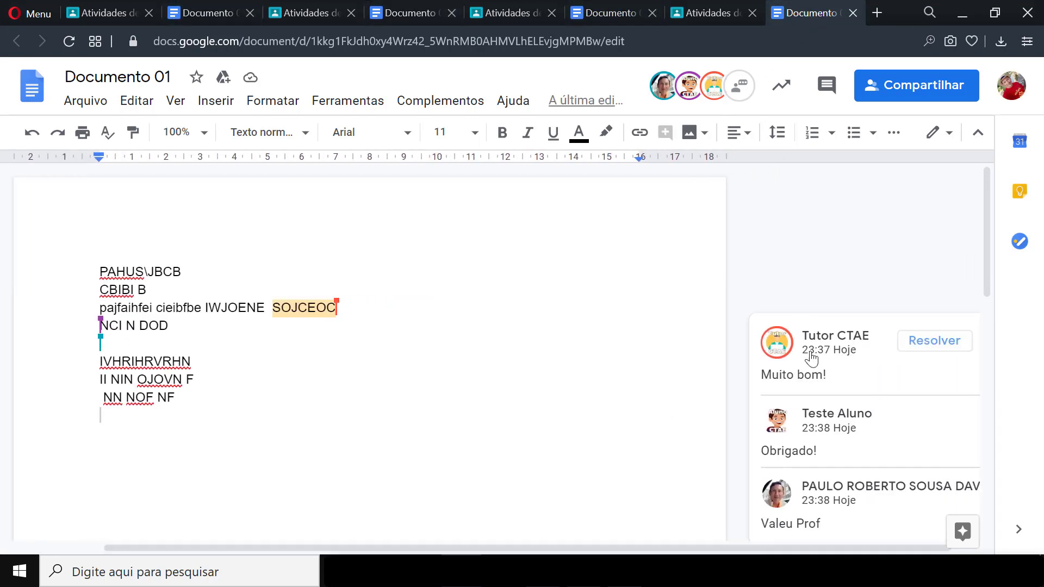
{"action": "left_click", "coordinate": [787, 384]}
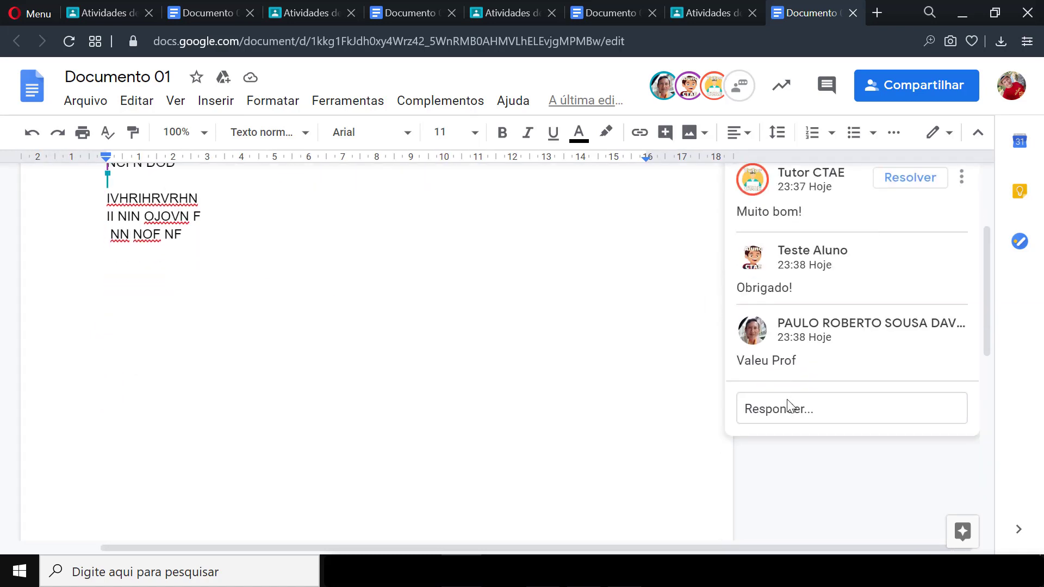
{"action": "left_click", "coordinate": [788, 405]}
{"action": "type", "text": "Sho"}
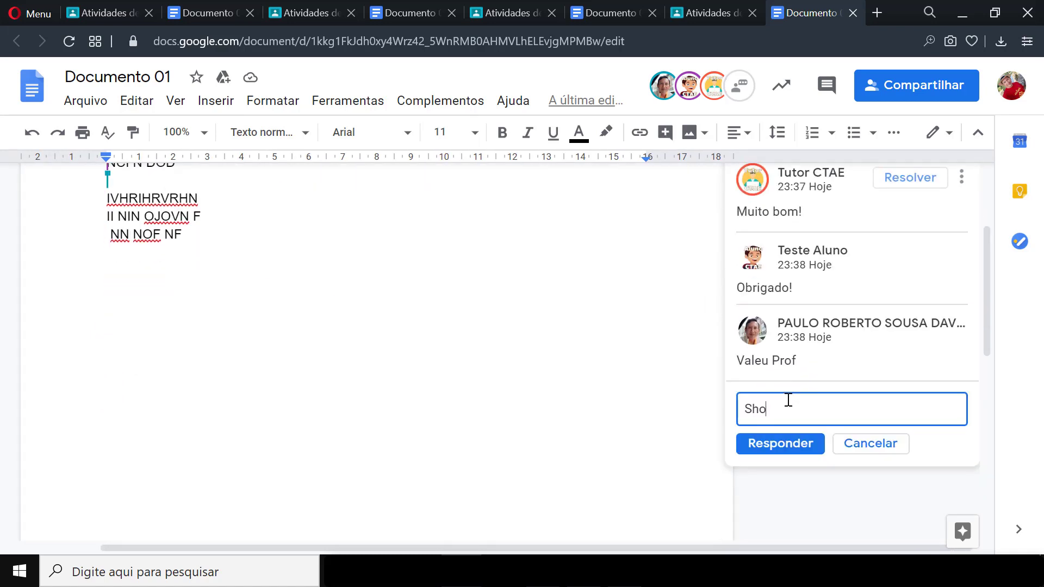
{"action": "type", "text": "w"}
{"action": "left_click", "coordinate": [787, 442]}
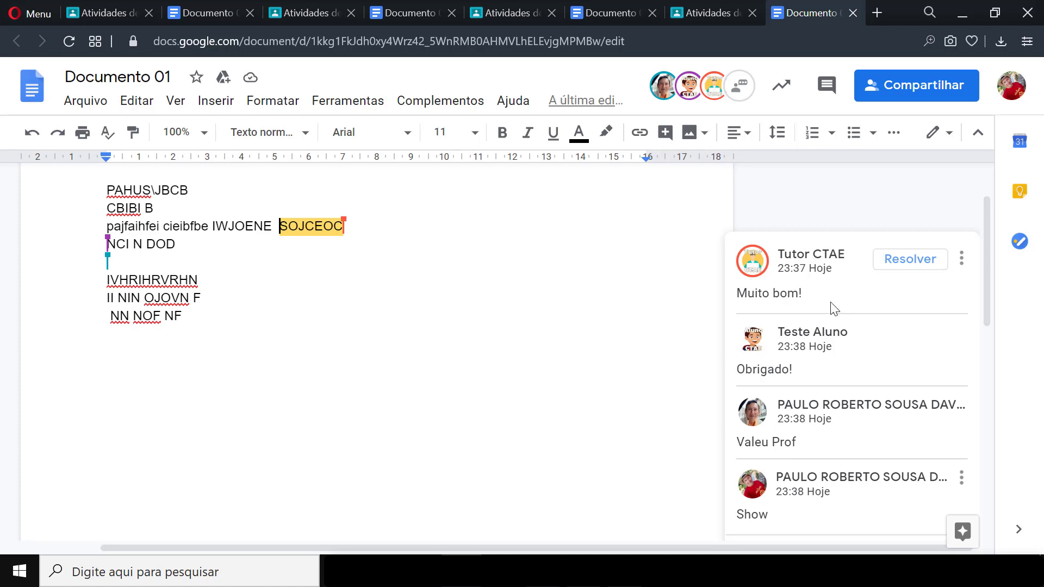
Review the replies in the "SOJCEOC" comment thread from the second student's and the test student's views of Documento 01
{"action": "left_click", "coordinate": [614, 11]}
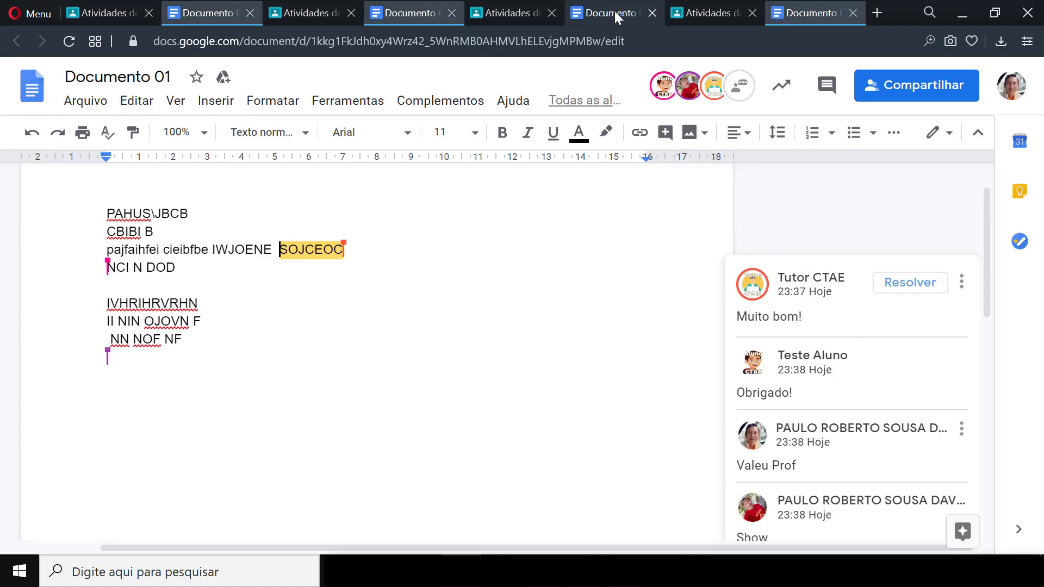
{"action": "left_click", "coordinate": [412, 14]}
{"action": "scroll", "coordinate": [845, 344], "scroll_direction": "down", "scroll_amount": 3}
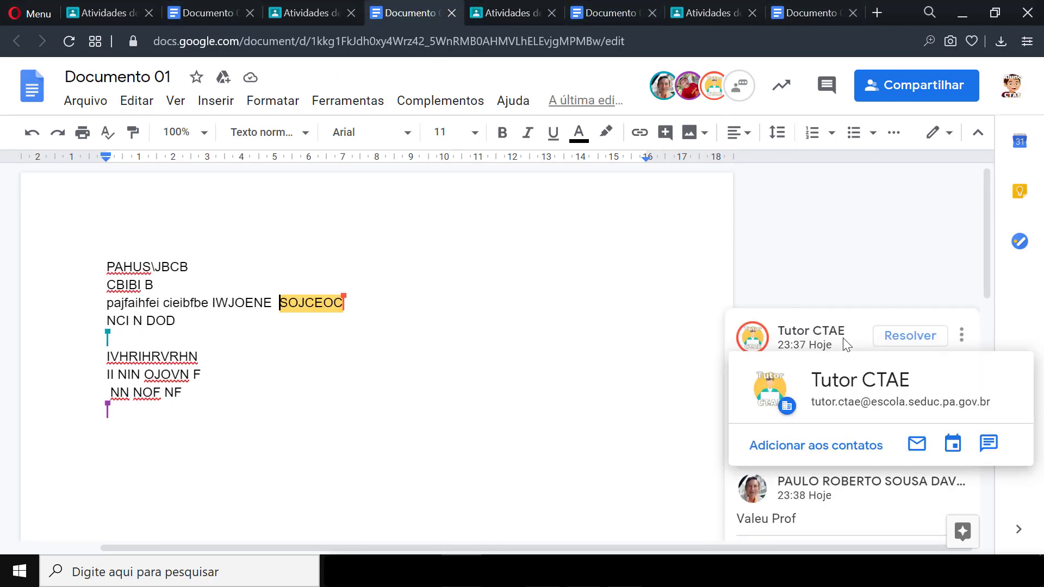
{"action": "scroll", "coordinate": [666, 238], "scroll_direction": "up", "scroll_amount": 1}
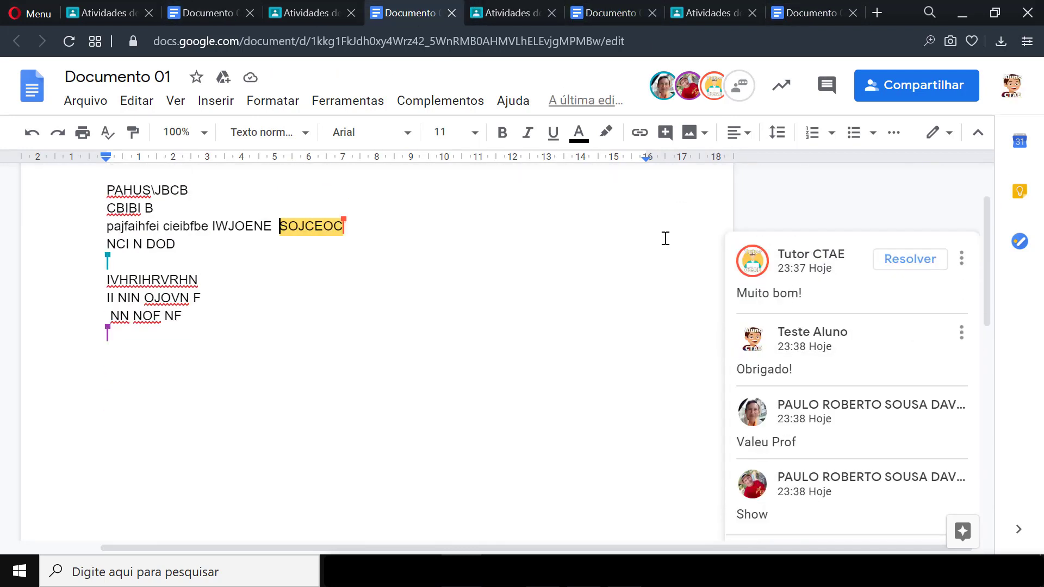
{"action": "scroll", "coordinate": [665, 239], "scroll_direction": "down", "scroll_amount": 1}
{"action": "scroll", "coordinate": [665, 239], "scroll_direction": "up", "scroll_amount": 1}
{"action": "scroll", "coordinate": [666, 238], "scroll_direction": "down", "scroll_amount": 1}
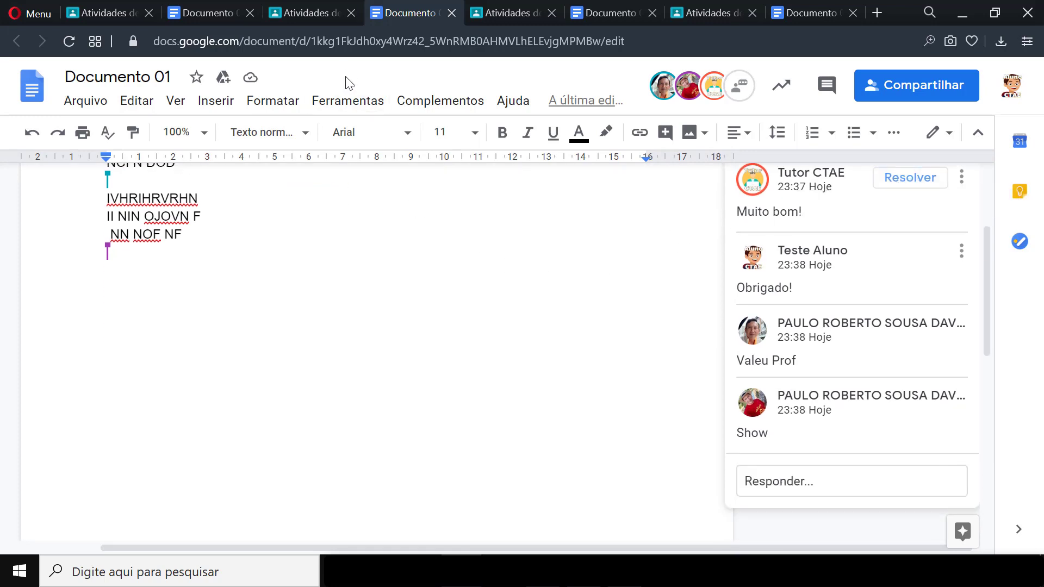
In the teacher's view of Documento 01, show all replies to the "Muito bom!" comment and mark the discussion as resolved
{"action": "left_click", "coordinate": [189, 9]}
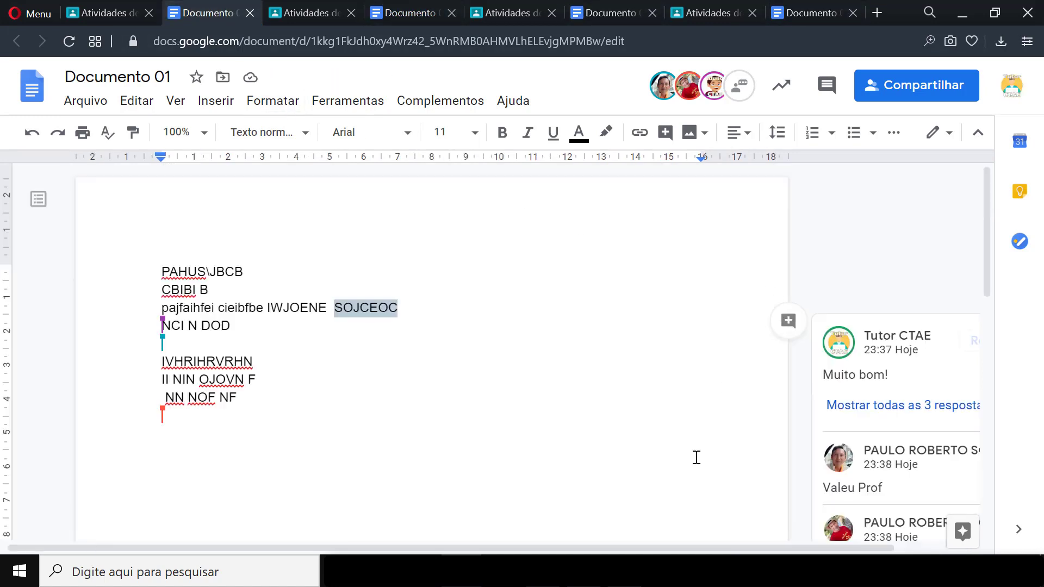
{"action": "left_click_drag", "start_coordinate": [674, 543], "coordinate": [754, 543]}
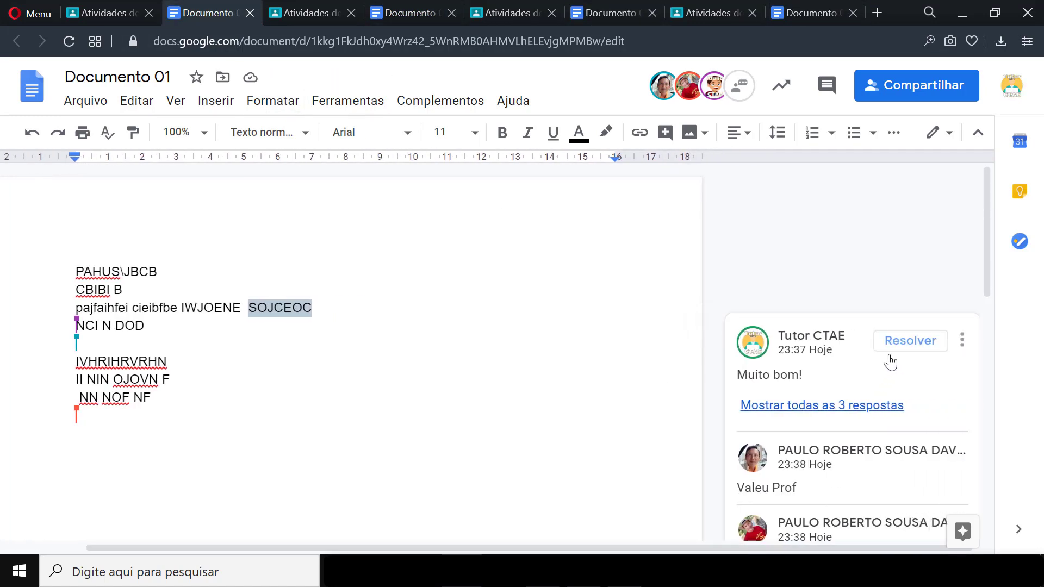
{"action": "scroll", "coordinate": [874, 262], "scroll_direction": "down", "scroll_amount": 3}
{"action": "scroll", "coordinate": [874, 262], "scroll_direction": "up", "scroll_amount": 2}
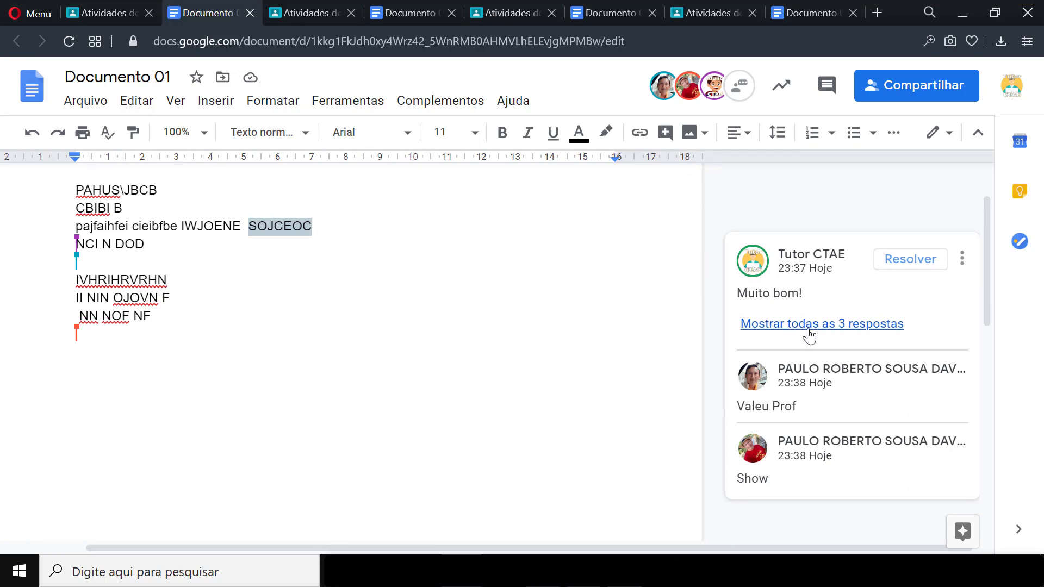
{"action": "left_click", "coordinate": [825, 325]}
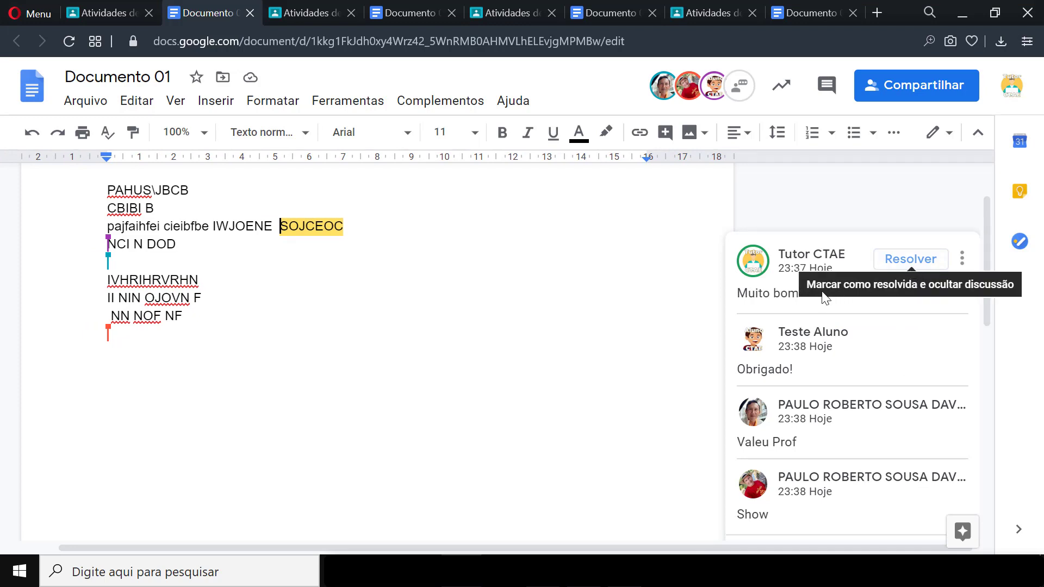
{"action": "left_click", "coordinate": [909, 260]}
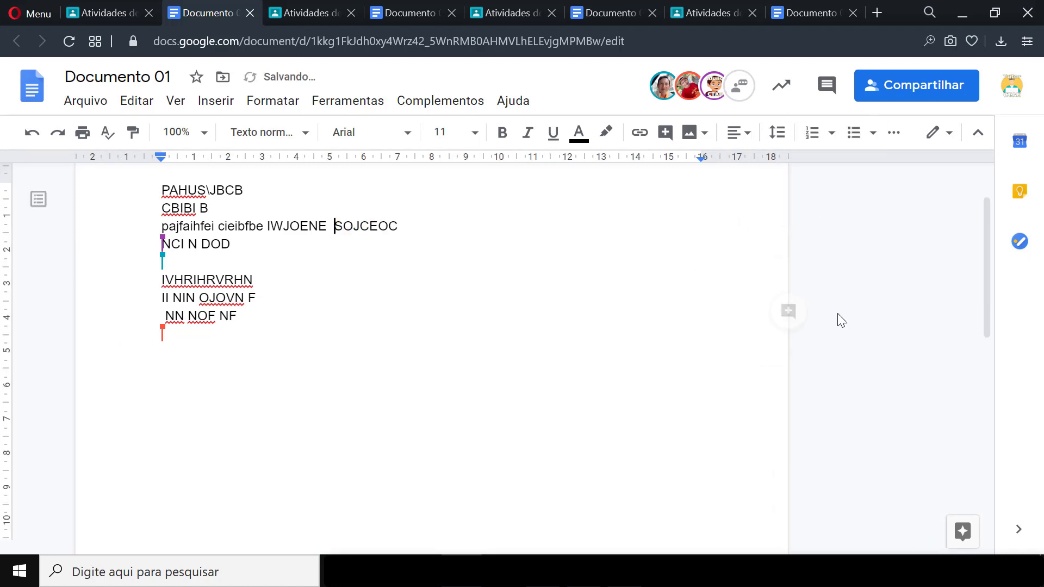
Check the word "SOJCEOC" in all three students' views of Documento 01 for the resolved comment thread
{"action": "left_click", "coordinate": [413, 10]}
{"action": "scroll", "coordinate": [907, 374], "scroll_direction": "up", "scroll_amount": 3}
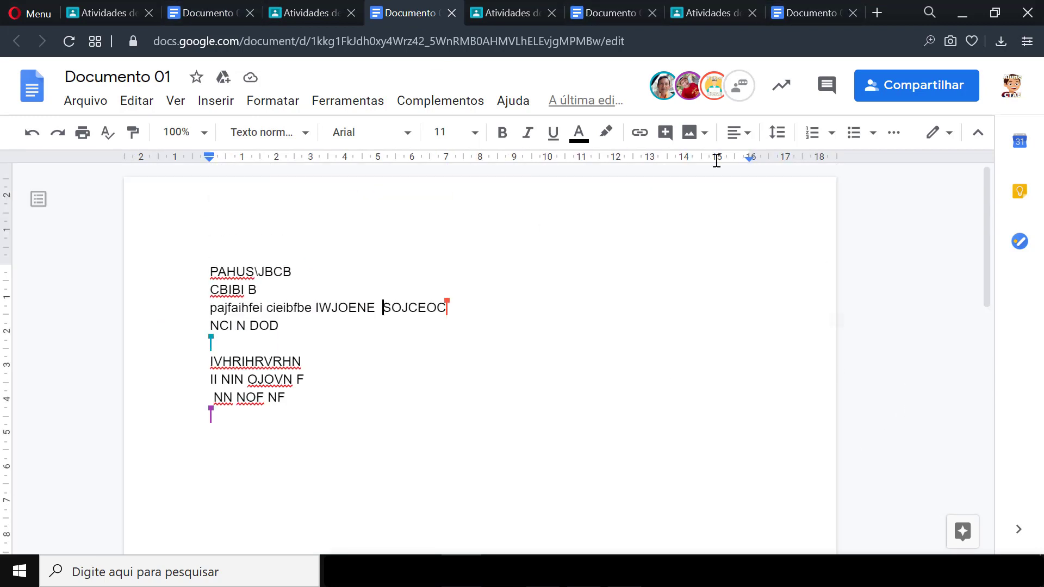
{"action": "left_click", "coordinate": [599, 3]}
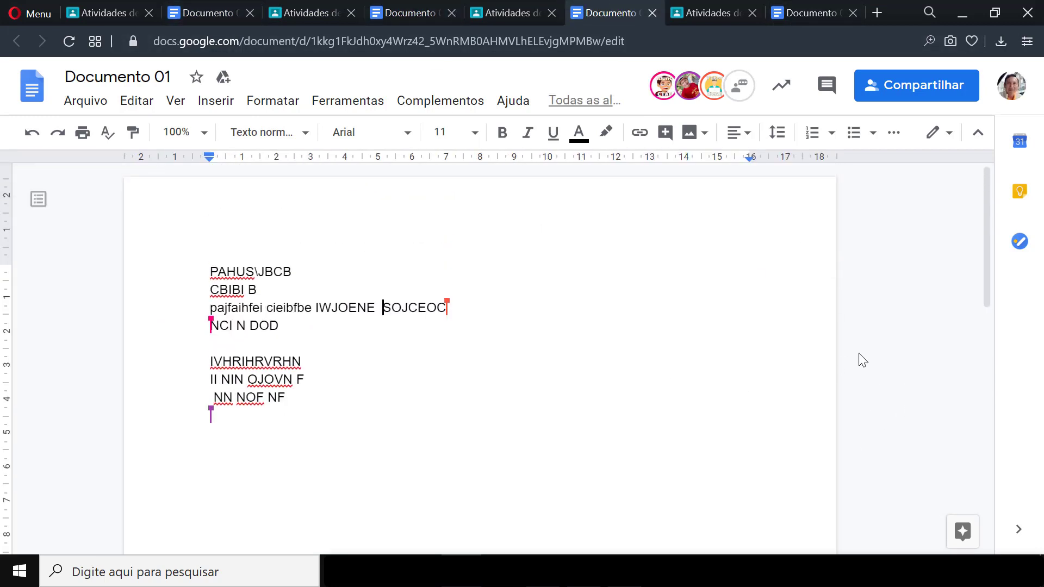
{"action": "left_click", "coordinate": [804, 16]}
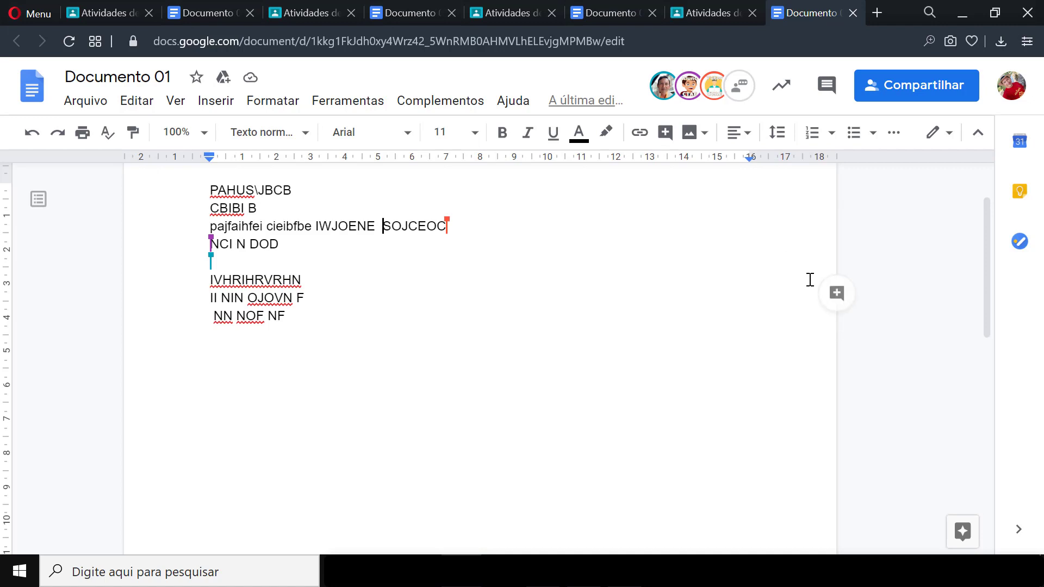
{"action": "scroll", "coordinate": [809, 280], "scroll_direction": "up", "scroll_amount": 3}
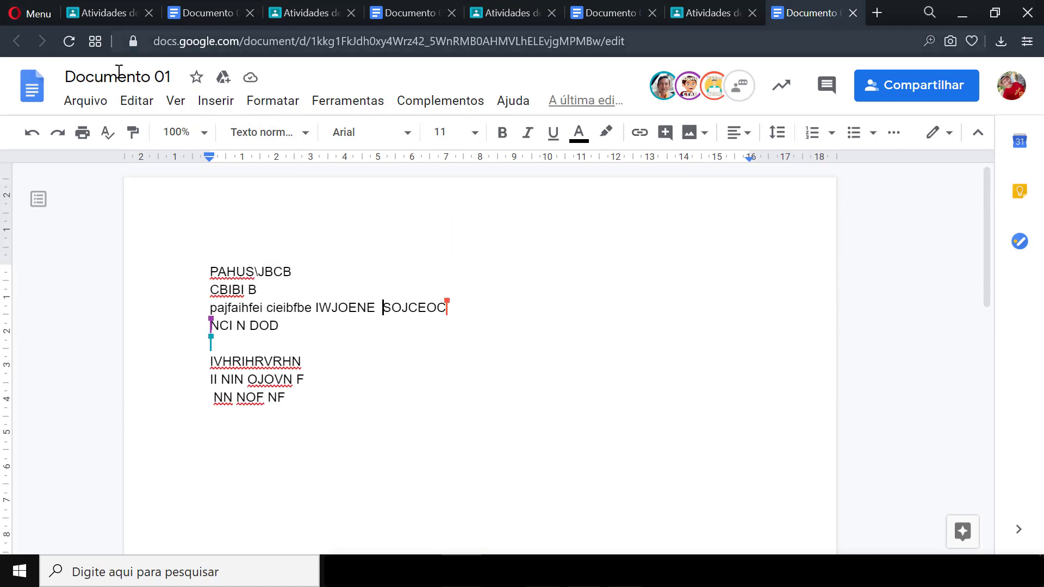
Open the version history of Documento 01 from the teacher's account and inspect each contributor's edits
{"action": "left_click", "coordinate": [115, 14]}
{"action": "left_click", "coordinate": [197, 8]}
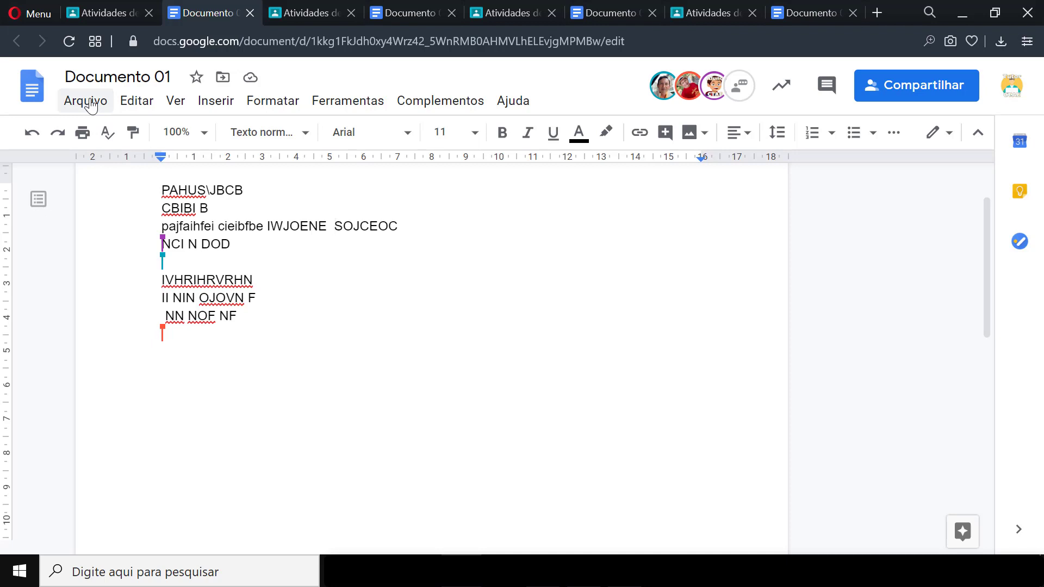
{"action": "scroll", "coordinate": [665, 281], "scroll_direction": "up", "scroll_amount": 2}
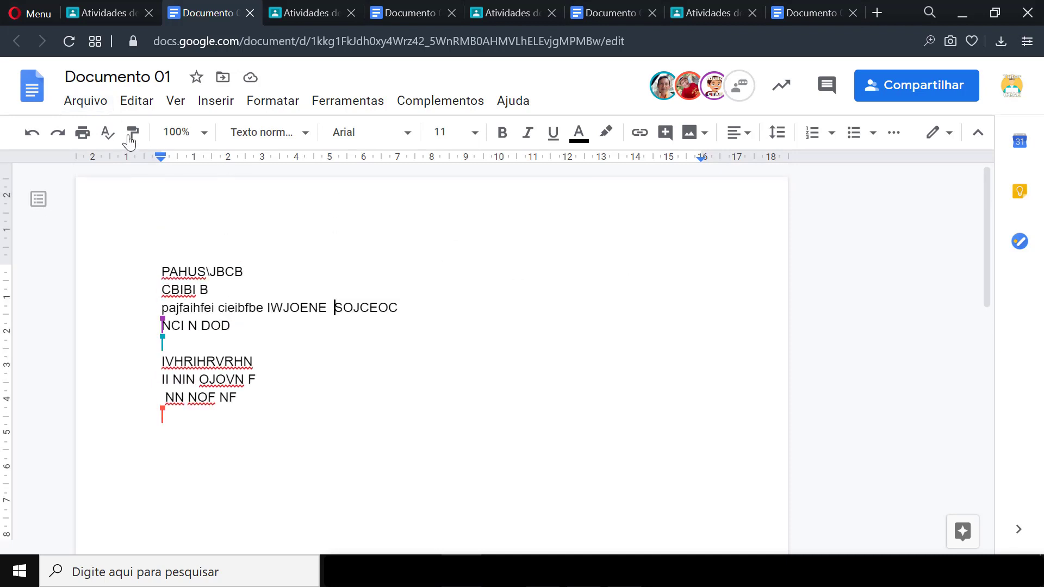
{"action": "left_click", "coordinate": [85, 101]}
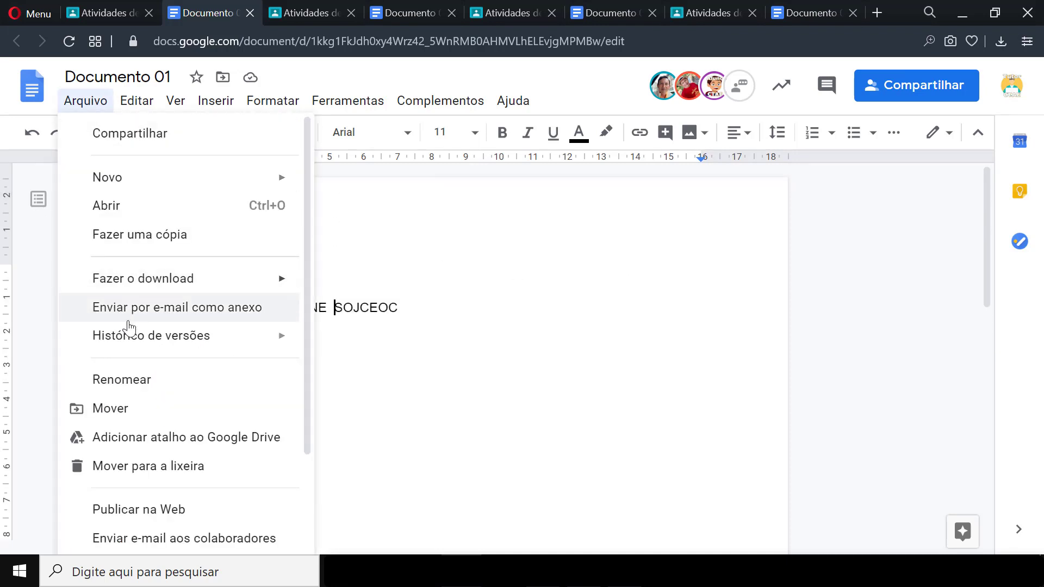
{"action": "mouse_move", "coordinate": [158, 348]}
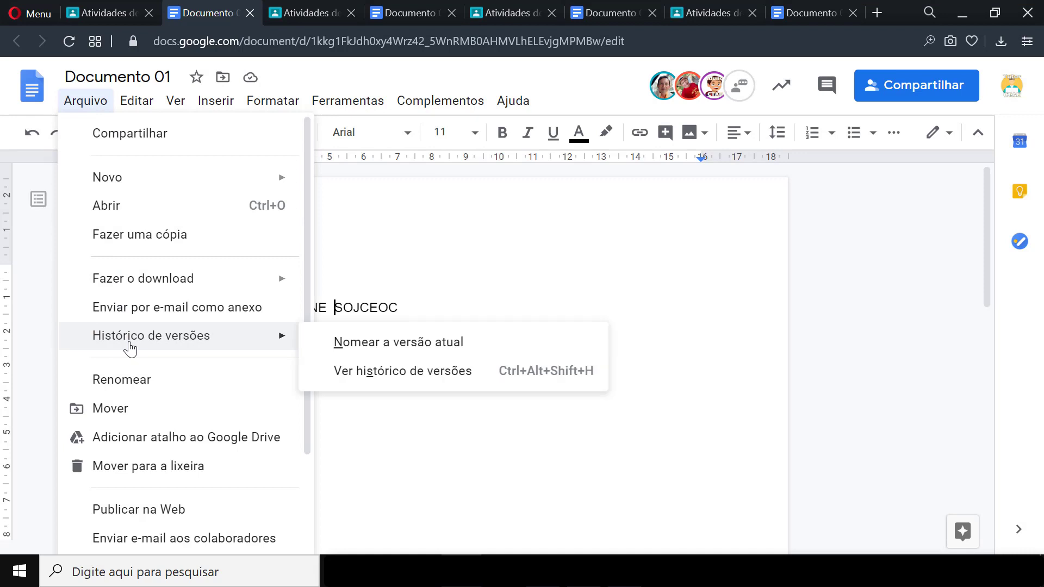
{"action": "left_click", "coordinate": [368, 375]}
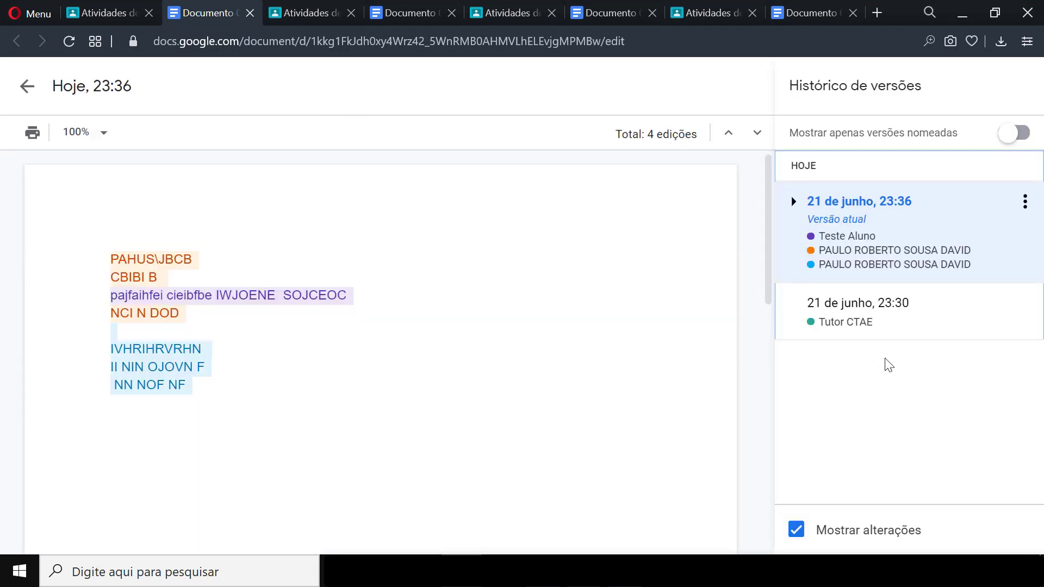
{"action": "left_click", "coordinate": [878, 327]}
{"action": "left_click", "coordinate": [846, 262]}
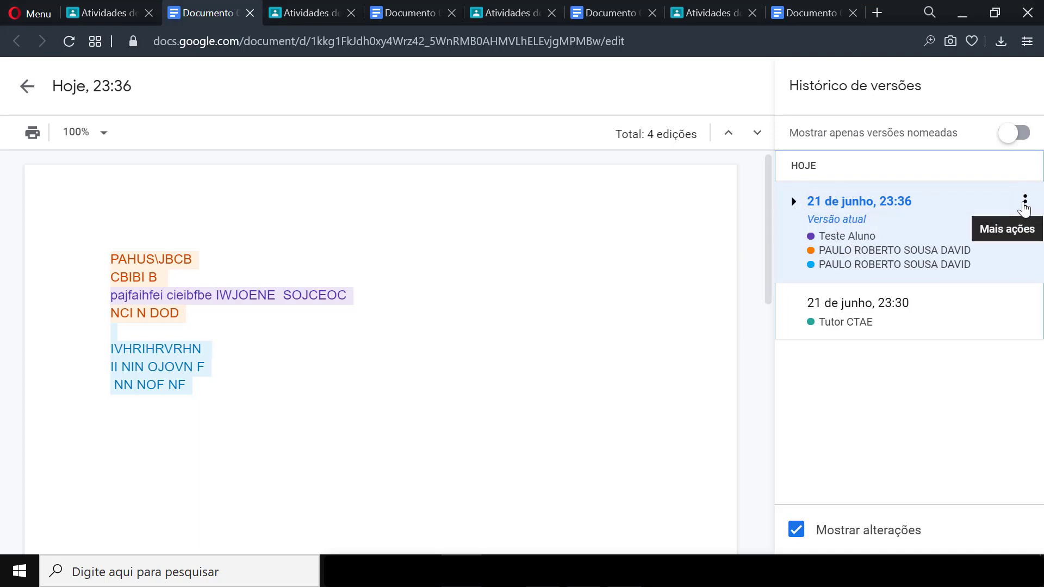
Name the current version of Documento 01 "Versão Final" in the version history
{"action": "left_click", "coordinate": [1024, 202]}
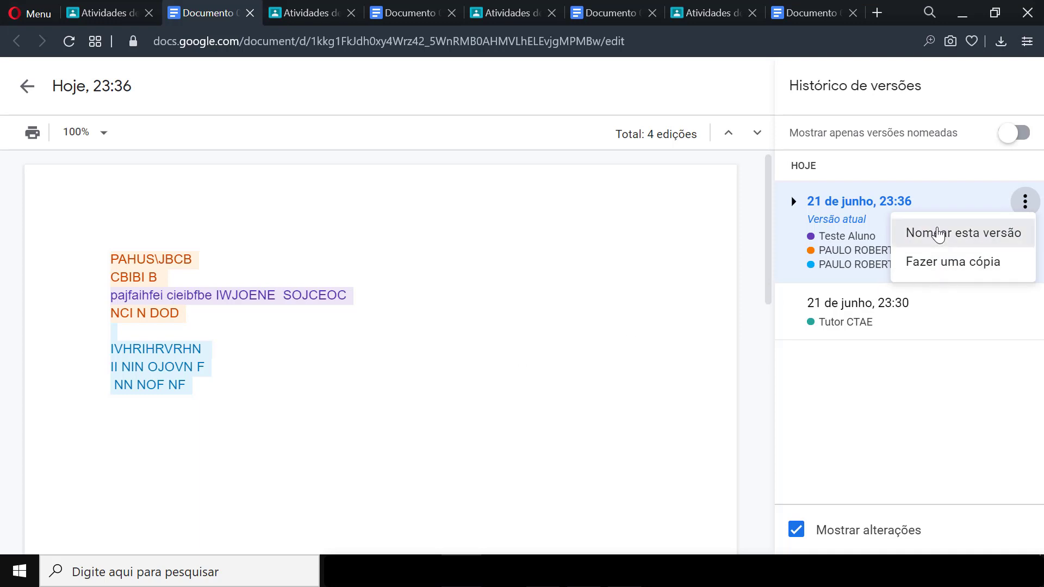
{"action": "left_click", "coordinate": [939, 234]}
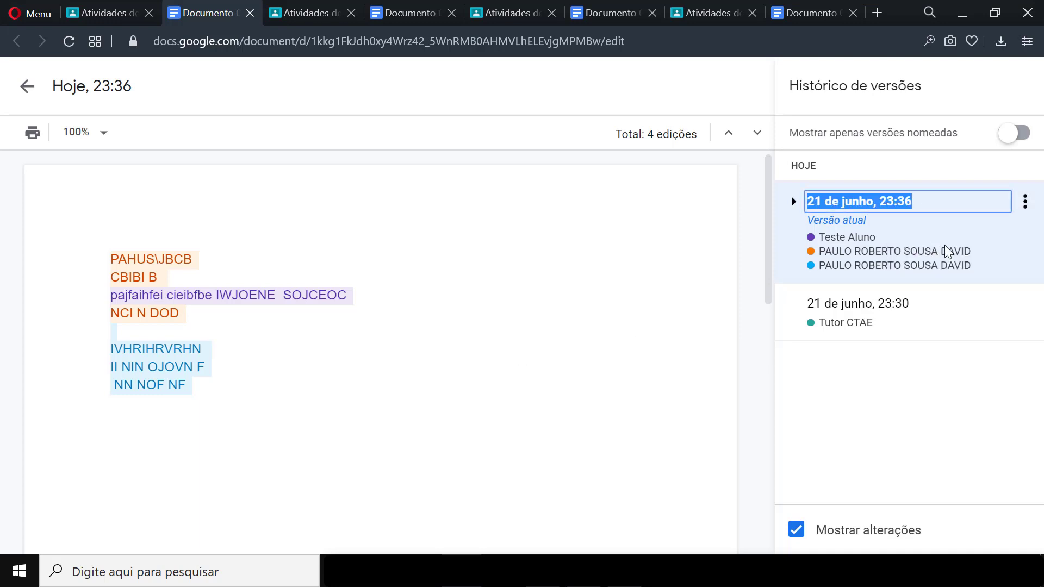
{"action": "type", "text": "Versão "}
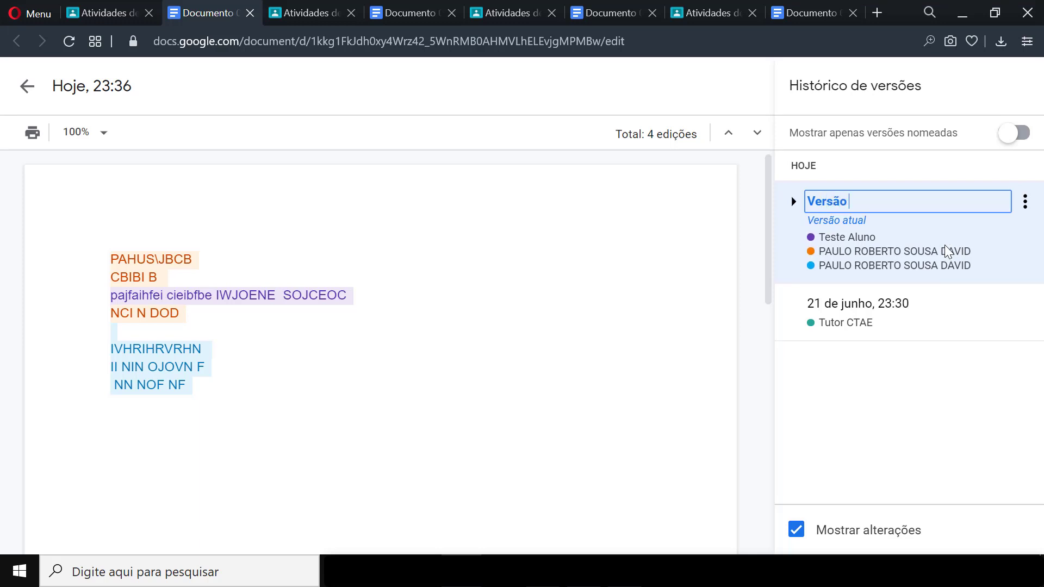
{"action": "type", "text": "F"}
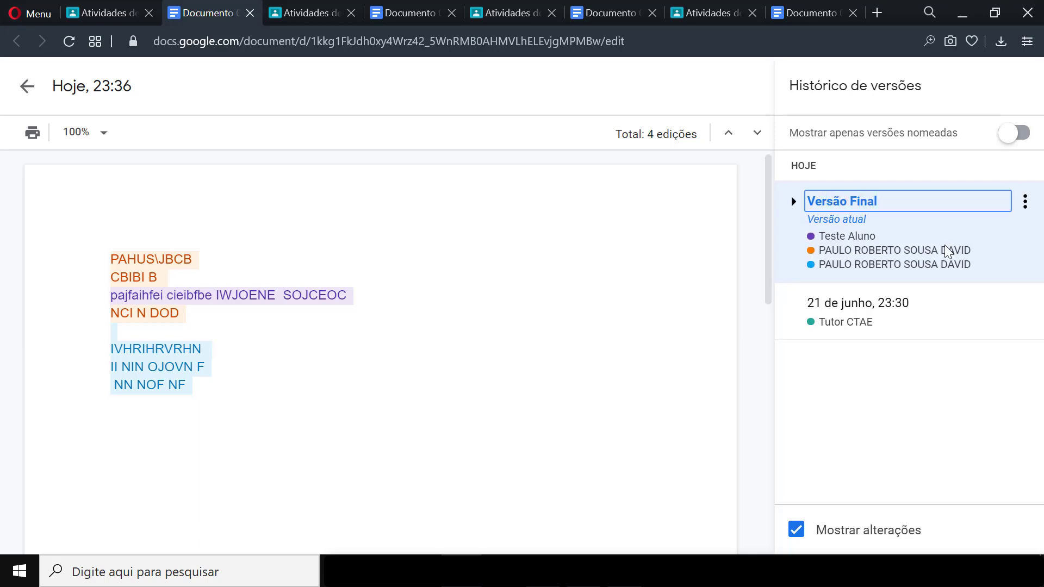
{"action": "type", "text": "inal"}
{"action": "key", "text": "Return"}
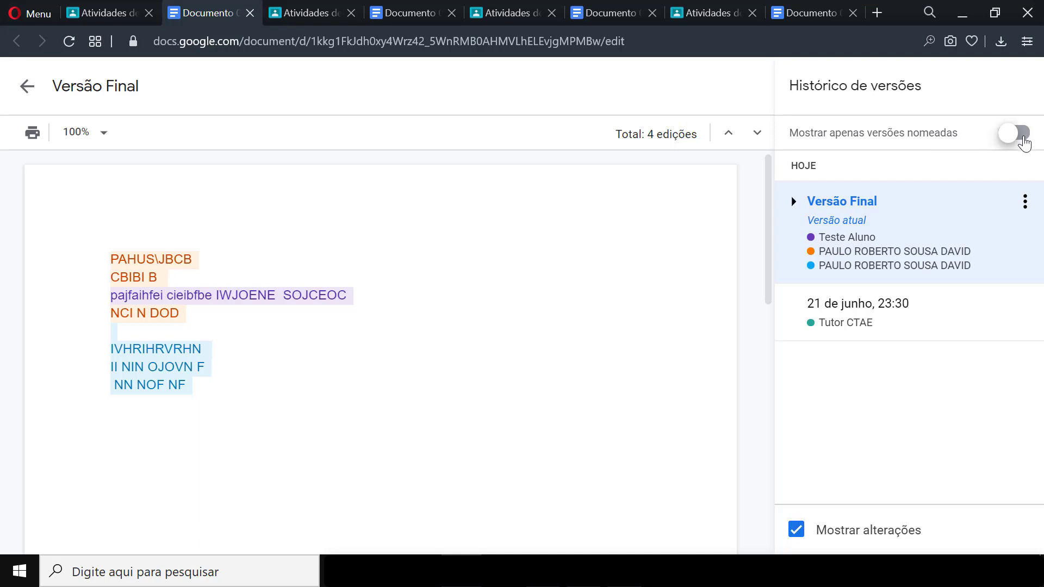
Filter the version history to named versions only, restore the full list, and return to the document
{"action": "left_click", "coordinate": [1017, 133]}
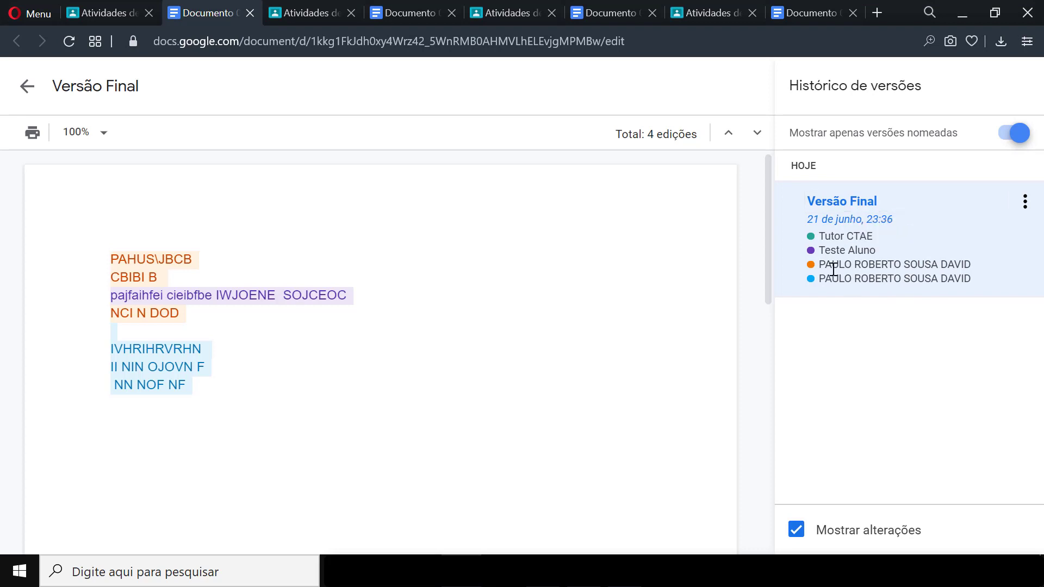
{"action": "left_click", "coordinate": [1005, 136]}
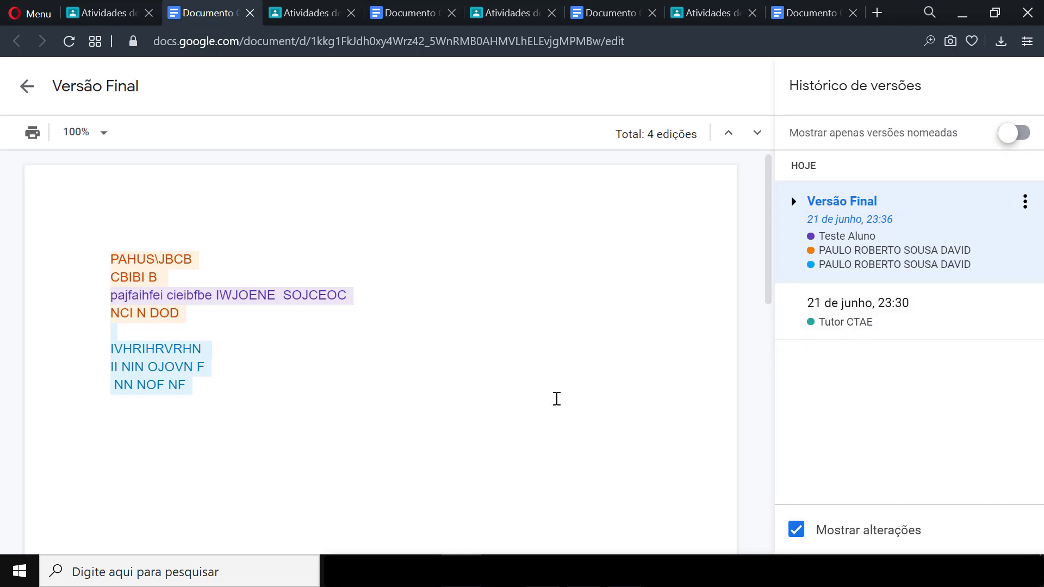
{"action": "left_click", "coordinate": [27, 88]}
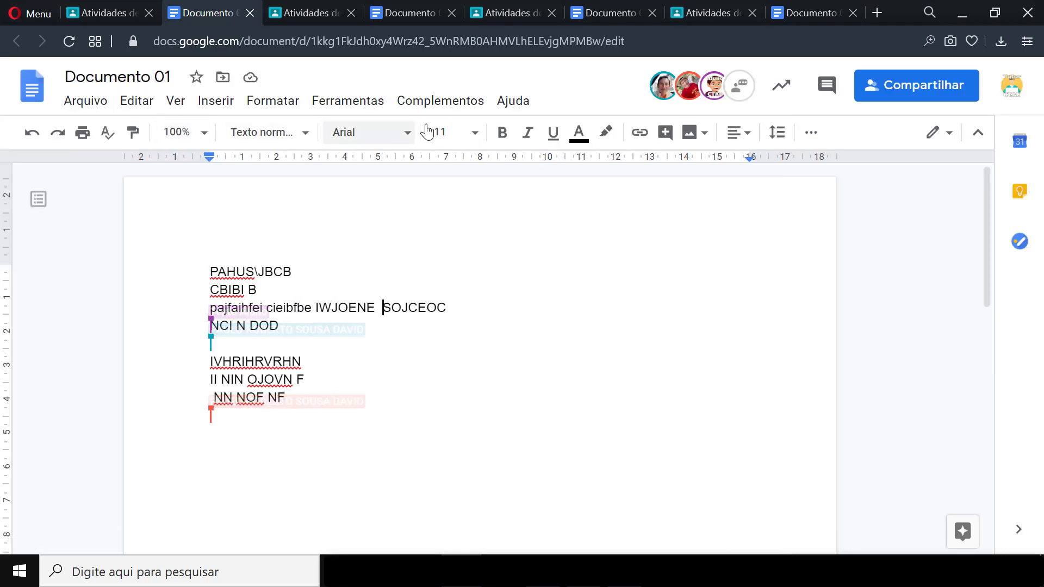
Close Documento 01 in all four accounts, keeping their Geometria 5 class pages open
{"action": "left_click", "coordinate": [853, 13]}
{"action": "left_click", "coordinate": [737, 12]}
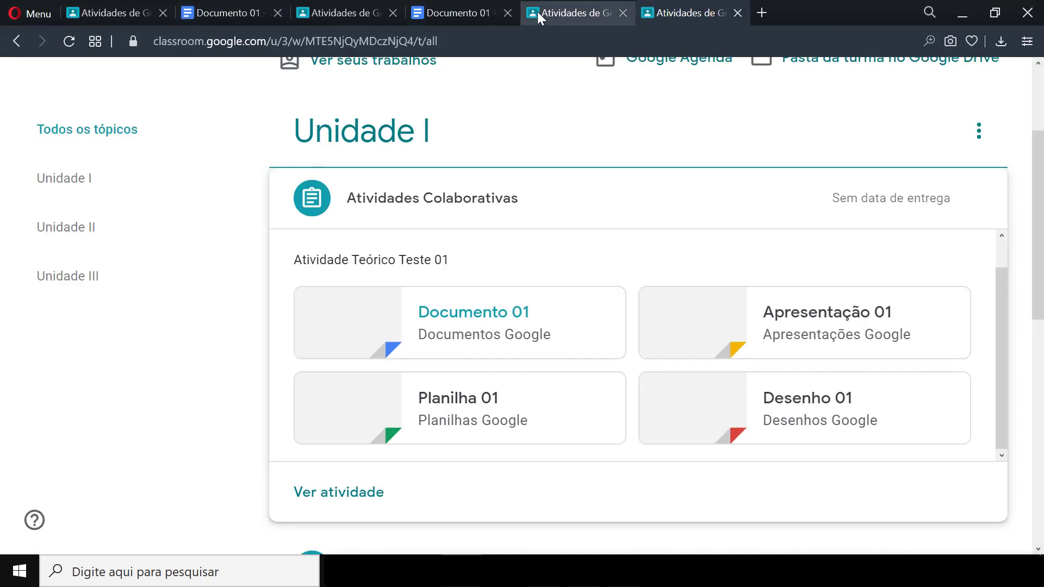
{"action": "left_click", "coordinate": [507, 13]}
{"action": "left_click", "coordinate": [278, 13]}
From the test student's Geometria 5 page, open Apresentação 01 and enter "Ap 01" as the first slide's title
{"action": "left_click", "coordinate": [152, 12]}
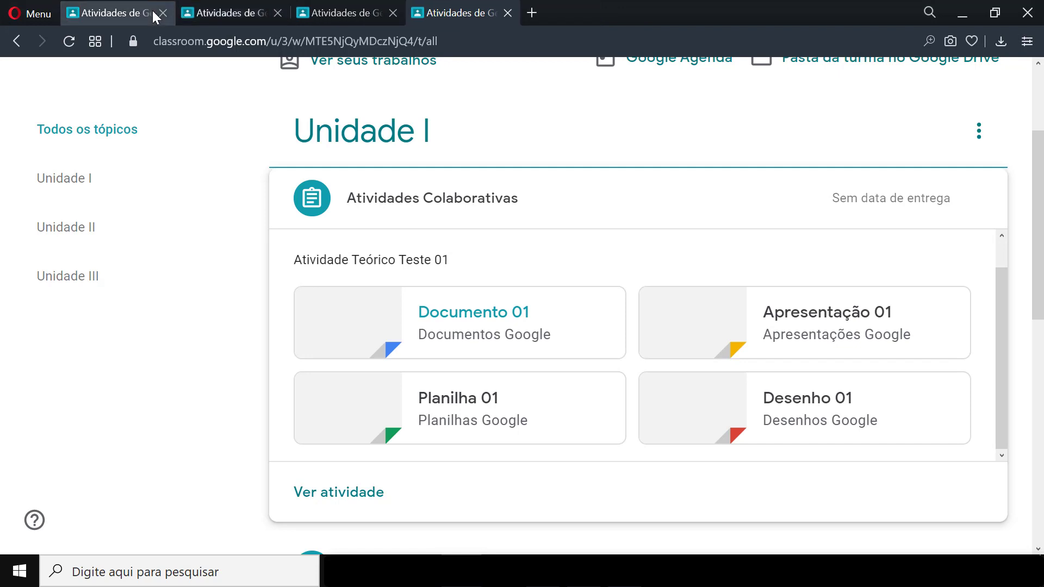
{"action": "left_click", "coordinate": [201, 12]}
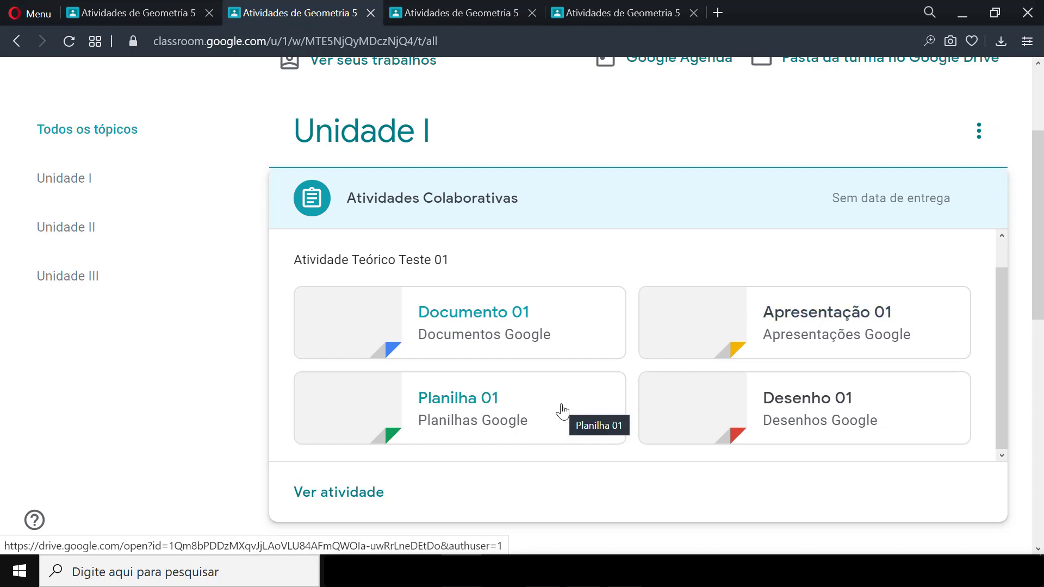
{"action": "left_click", "coordinate": [790, 320]}
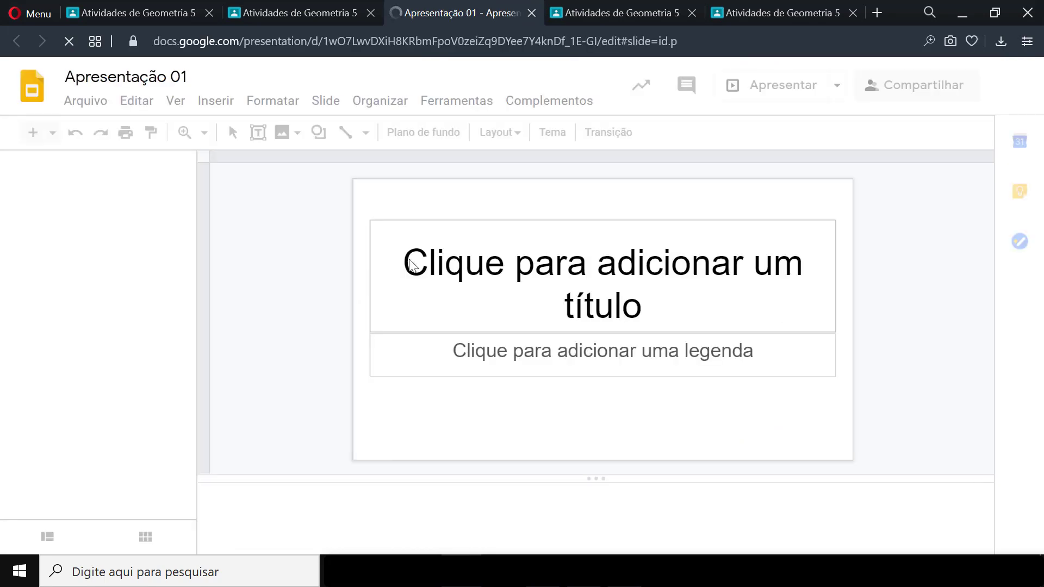
{"action": "left_click", "coordinate": [410, 260]}
{"action": "left_click", "coordinate": [972, 270]}
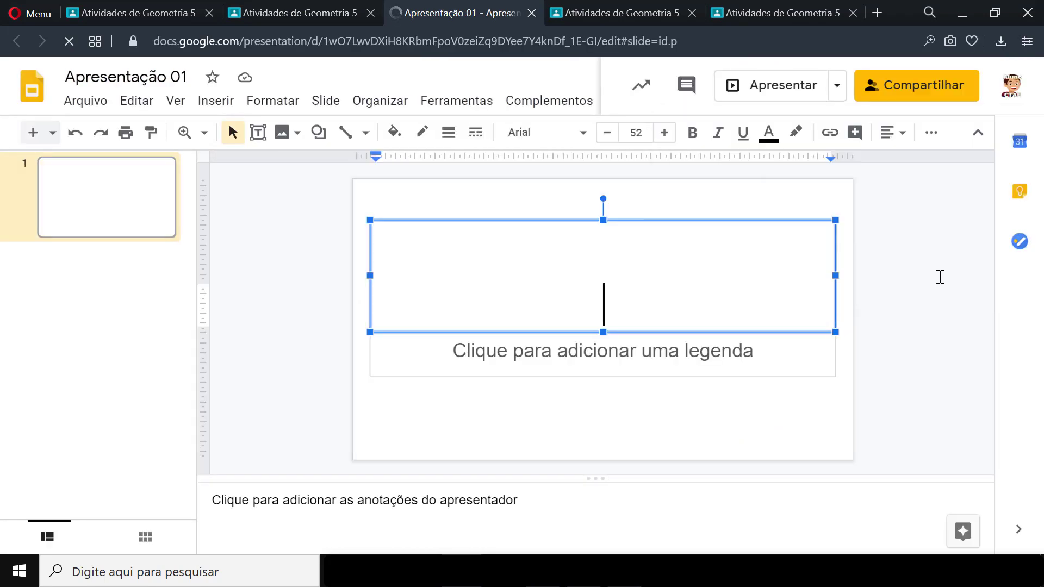
{"action": "type", "text": "Ap"}
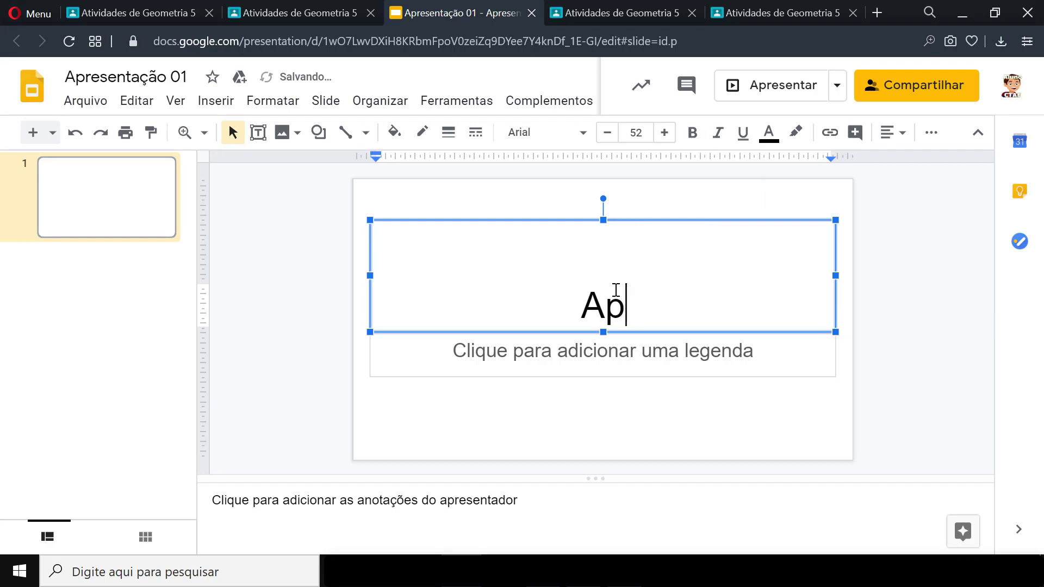
{"action": "type", "text": " 01"}
Start editing the subtitle on the first slide of Apresentação 01
{"action": "left_click", "coordinate": [610, 350]}
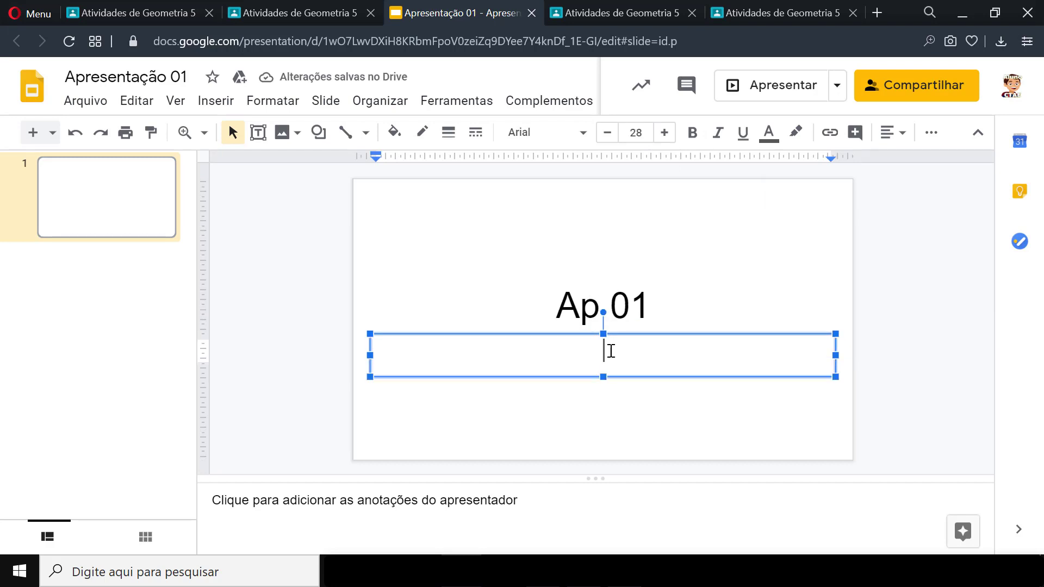